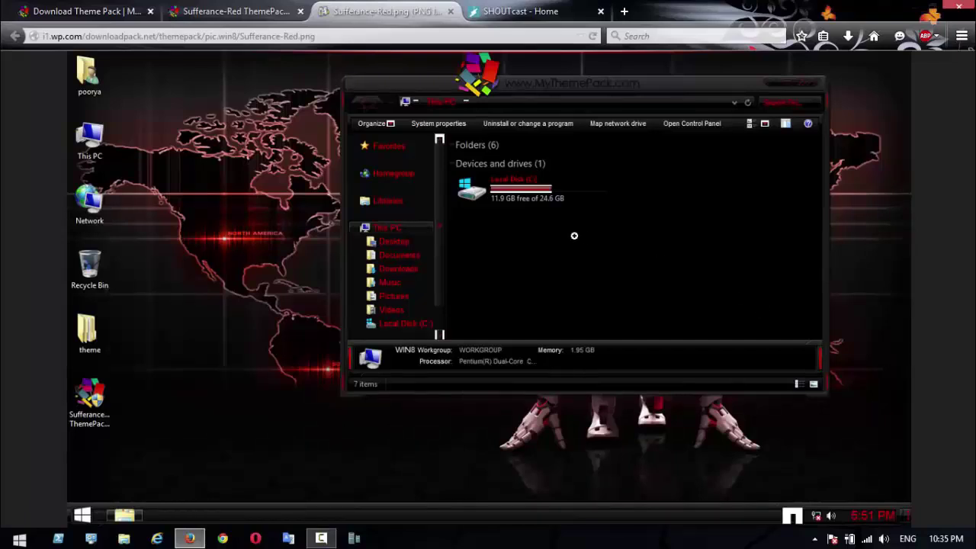
- Close the theme preview image and download Sufferance-Red ThemePack 1.0.zip from its page, saving the file
{"action": "left_click", "coordinate": [451, 10]}
{"action": "scroll", "coordinate": [369, 242], "scroll_direction": "down", "scroll_amount": 10}
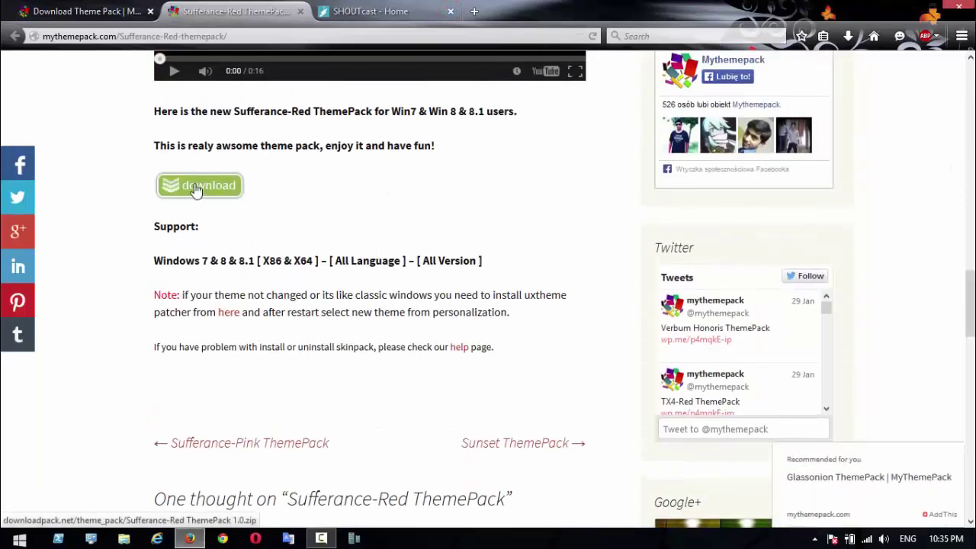
{"action": "left_click", "coordinate": [207, 187]}
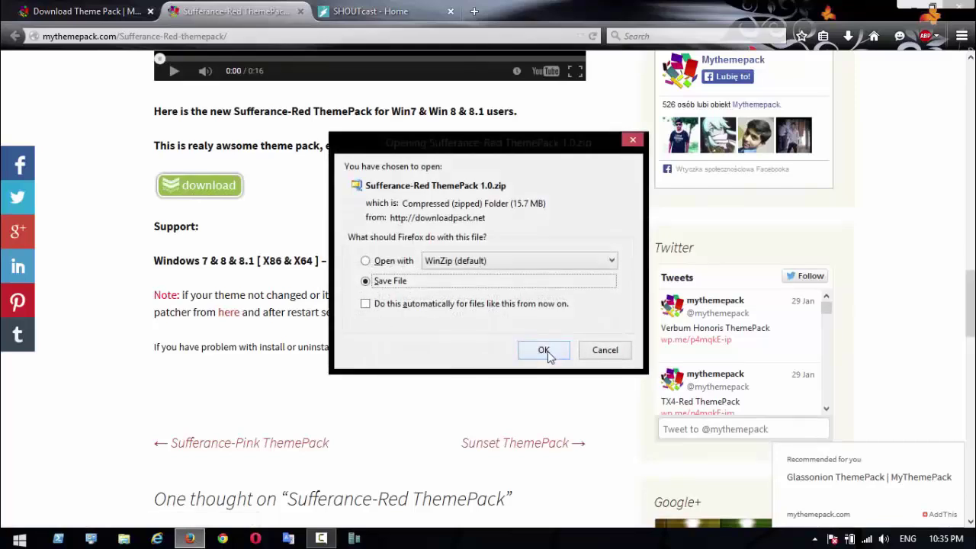
{"action": "left_click", "coordinate": [546, 354]}
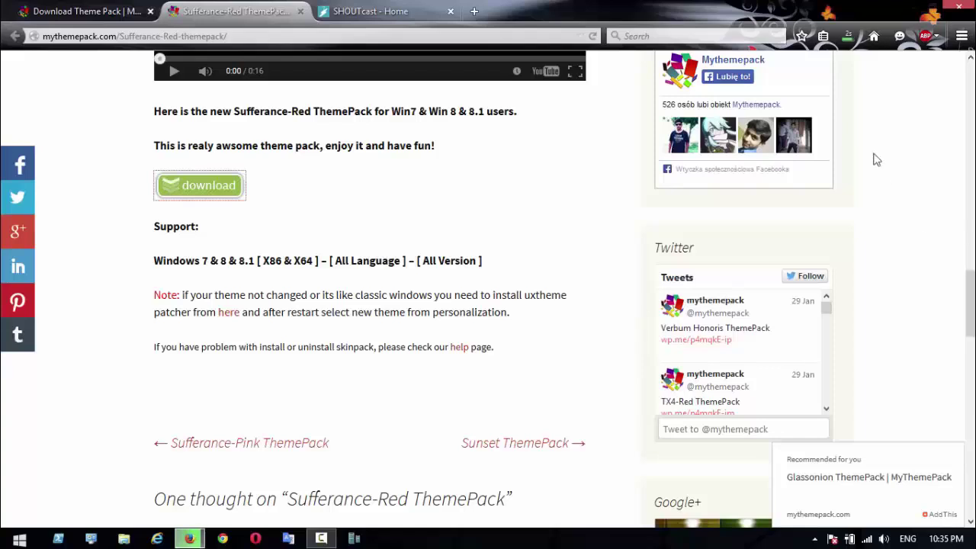
- Open the folder containing the downloaded Sufferance-Red ThemePack 1.0.zip and minimize the browser
{"action": "left_click", "coordinate": [848, 36]}
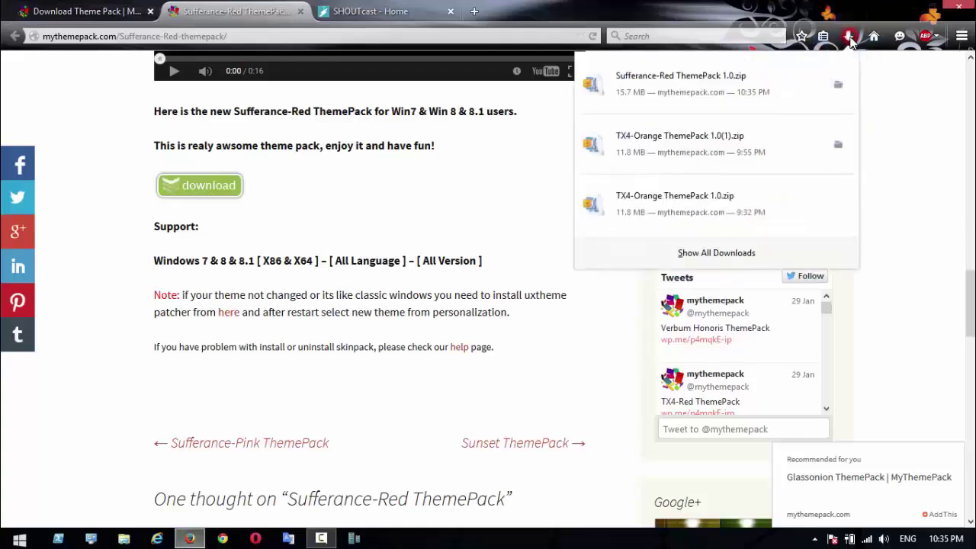
{"action": "right_click", "coordinate": [747, 83]}
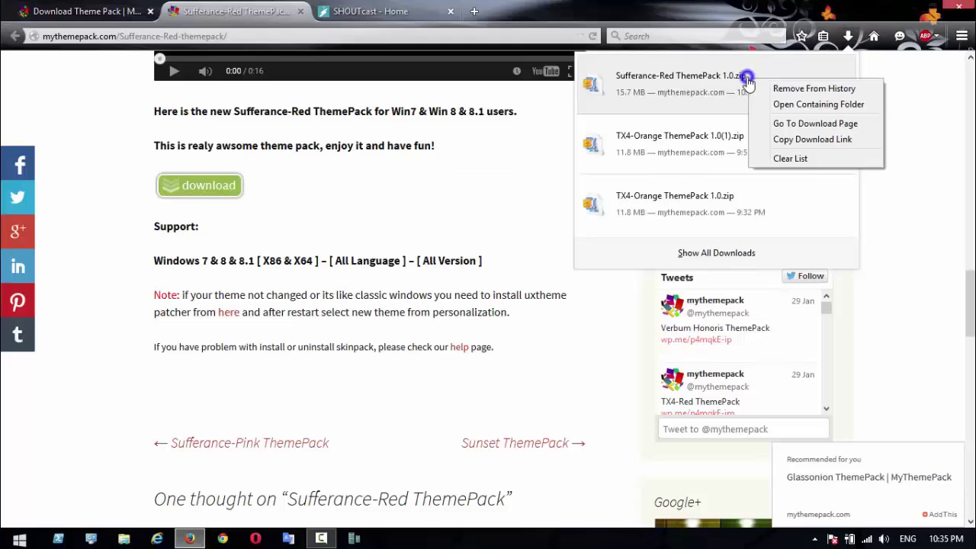
{"action": "left_click", "coordinate": [800, 104]}
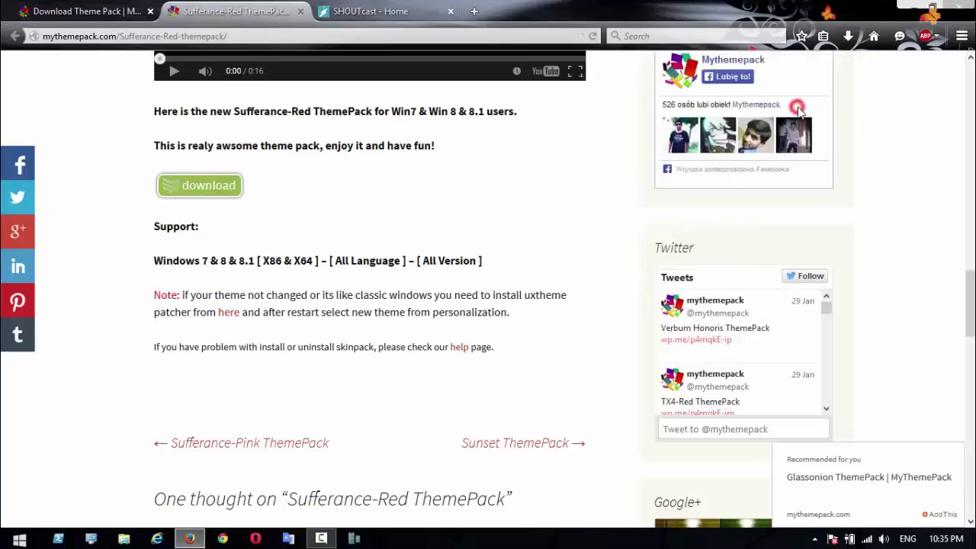
{"action": "left_click", "coordinate": [913, 10]}
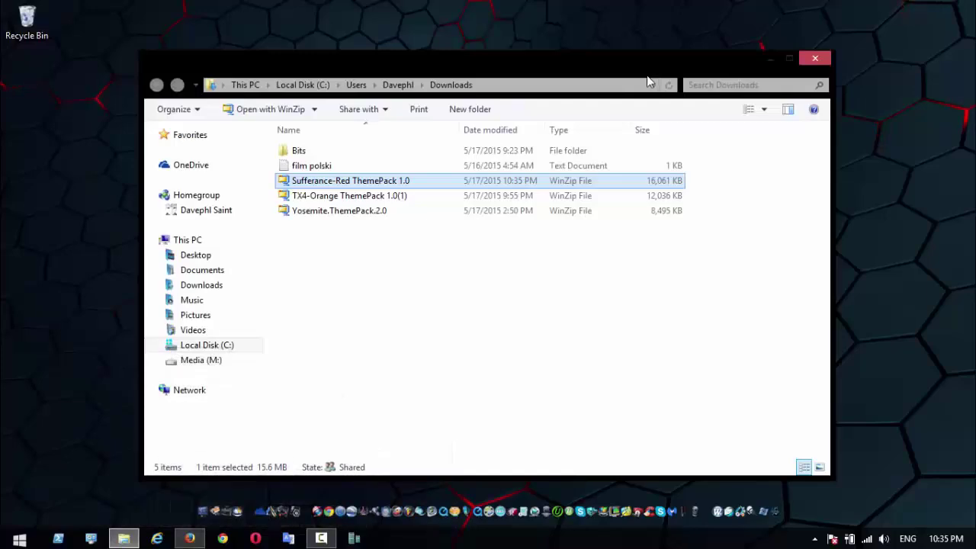
{"action": "left_click_drag", "start_coordinate": [542, 58], "coordinate": [678, 24]}
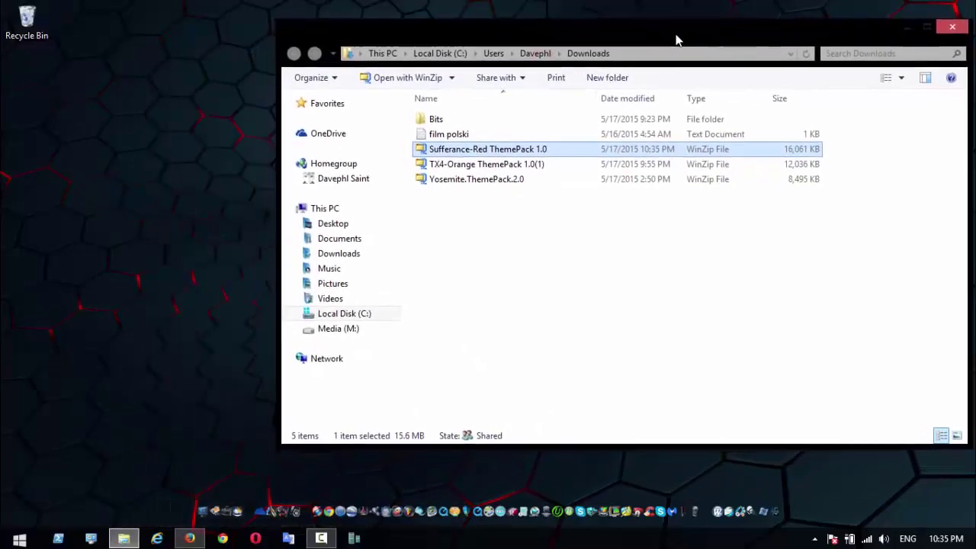
- Extract setup.ex_ and setup.cmd from the Sufferance-Red ThemePack 1.0 archive to the desktop, then close the archive
{"action": "double_click", "coordinate": [446, 149]}
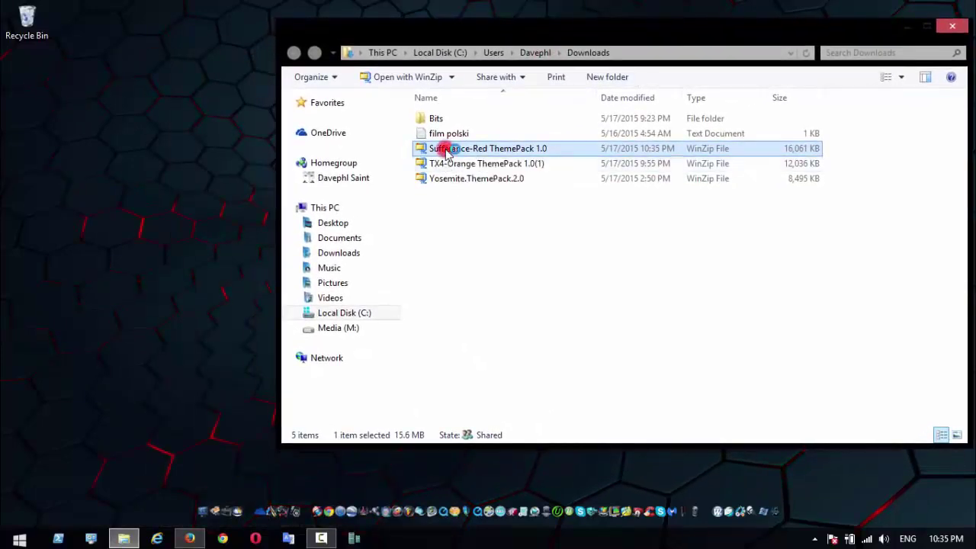
{"action": "left_click", "coordinate": [906, 27]}
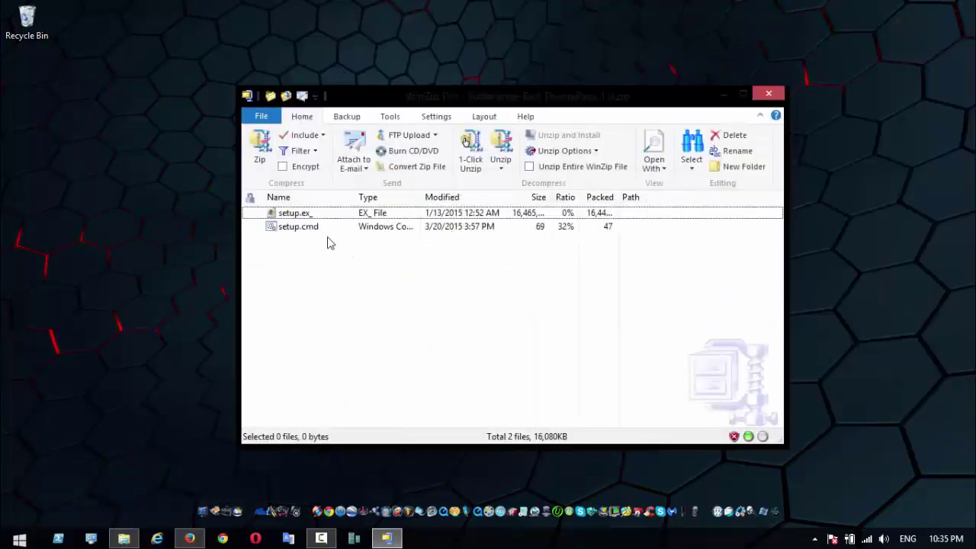
{"action": "left_click", "coordinate": [298, 228]}
{"action": "left_click", "coordinate": [301, 218], "text": "shift"}
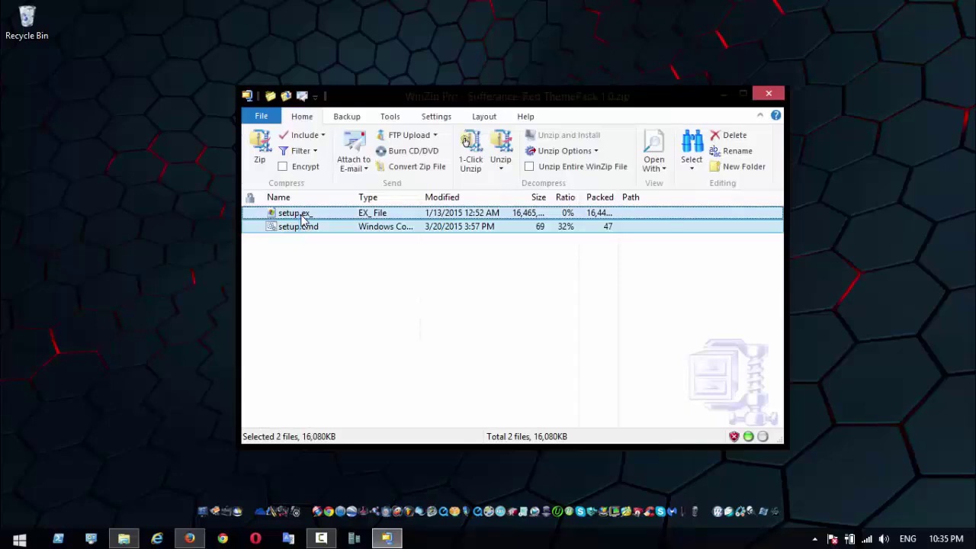
{"action": "left_click_drag", "start_coordinate": [303, 219], "coordinate": [158, 260]}
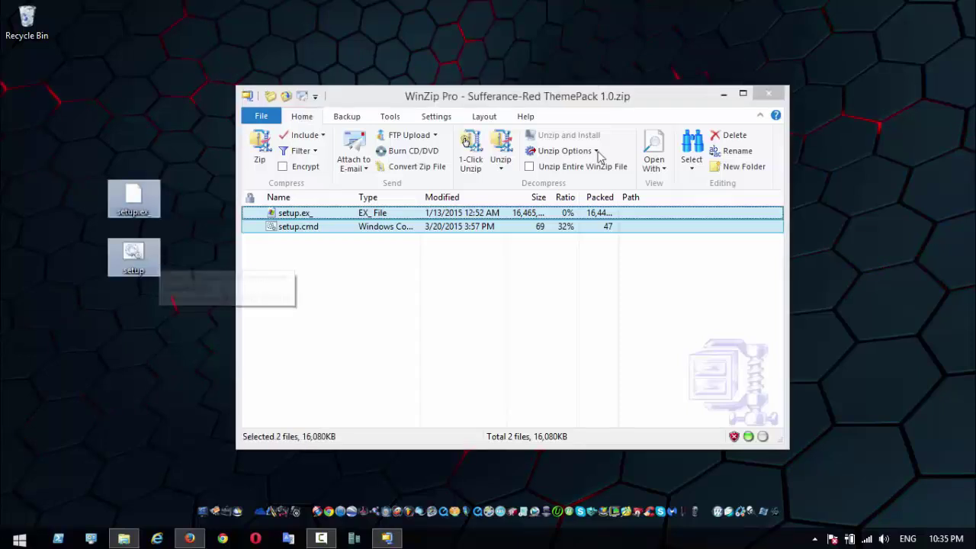
{"action": "left_click", "coordinate": [769, 93]}
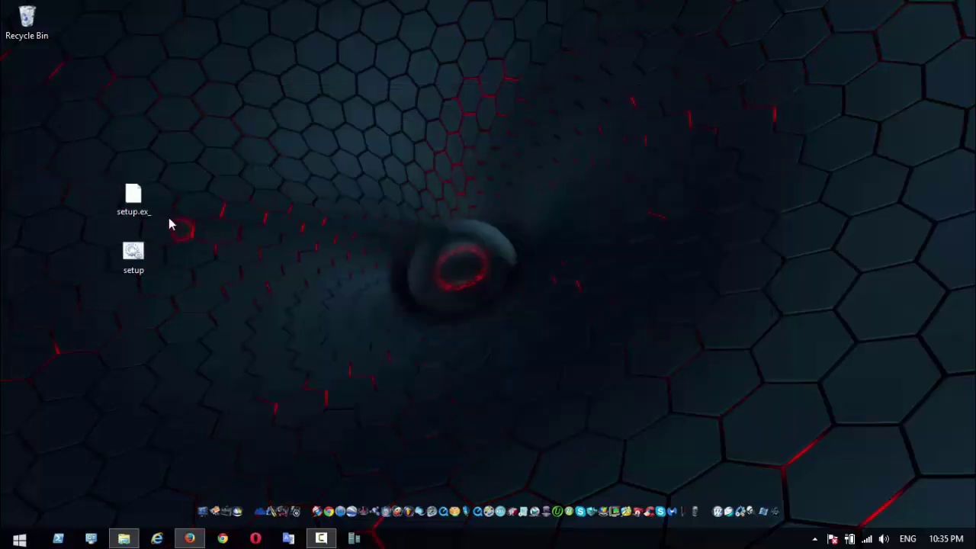
- Place setup.ex_ beside the other setup file on the desktop and rename it to setup.exe, accepting the extension change
{"action": "left_click_drag", "start_coordinate": [145, 198], "coordinate": [211, 259]}
{"action": "right_click", "coordinate": [203, 269]}
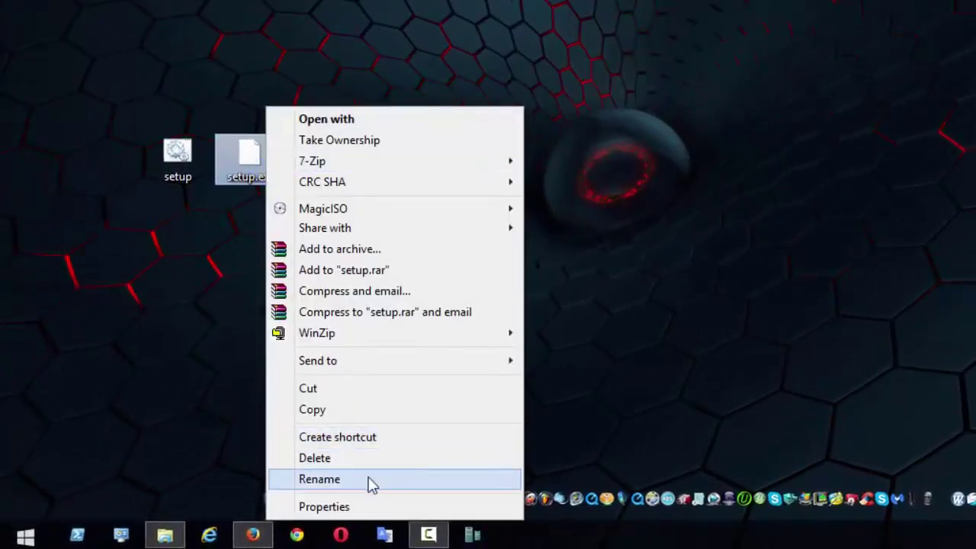
{"action": "left_click", "coordinate": [320, 479]}
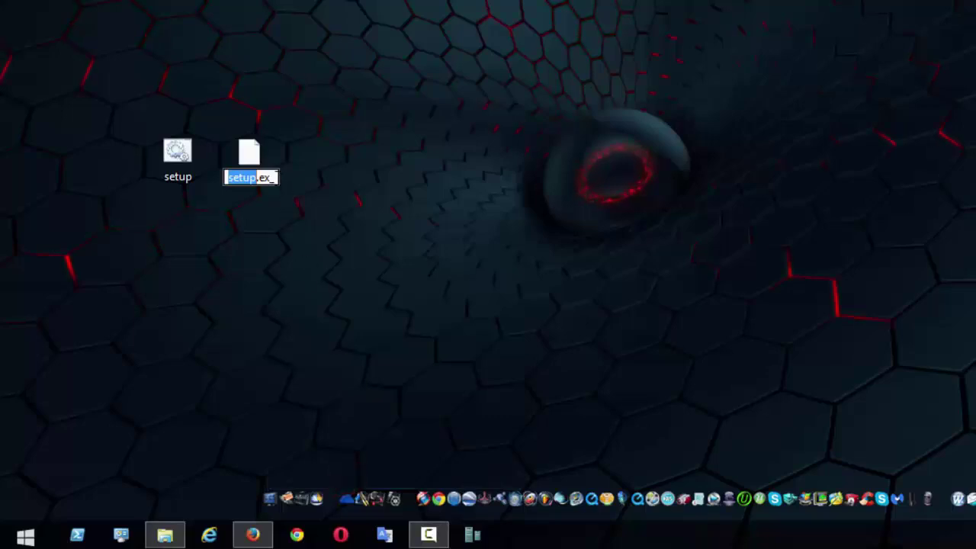
{"action": "left_click", "coordinate": [276, 177]}
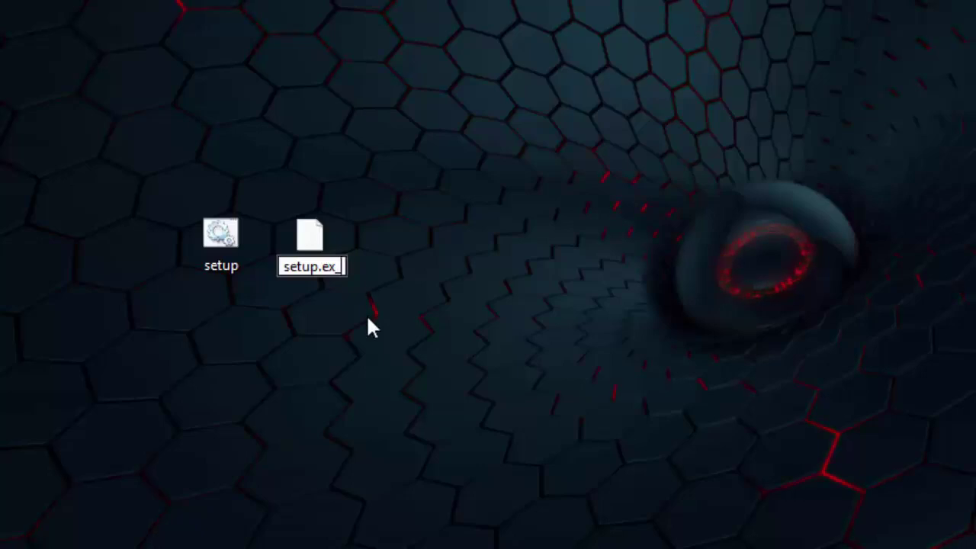
{"action": "key", "text": "BackSpace"}
{"action": "type", "text": "e"}
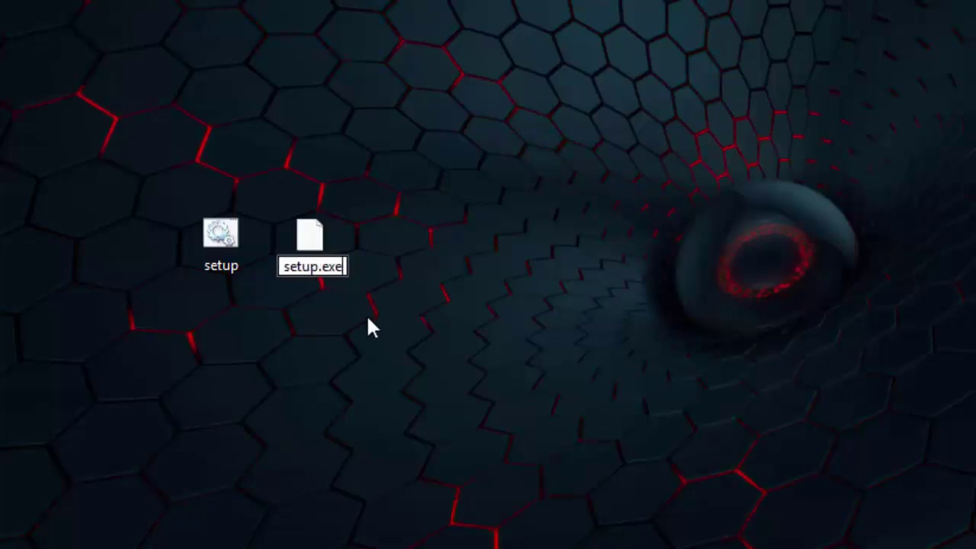
{"action": "left_click", "coordinate": [381, 235]}
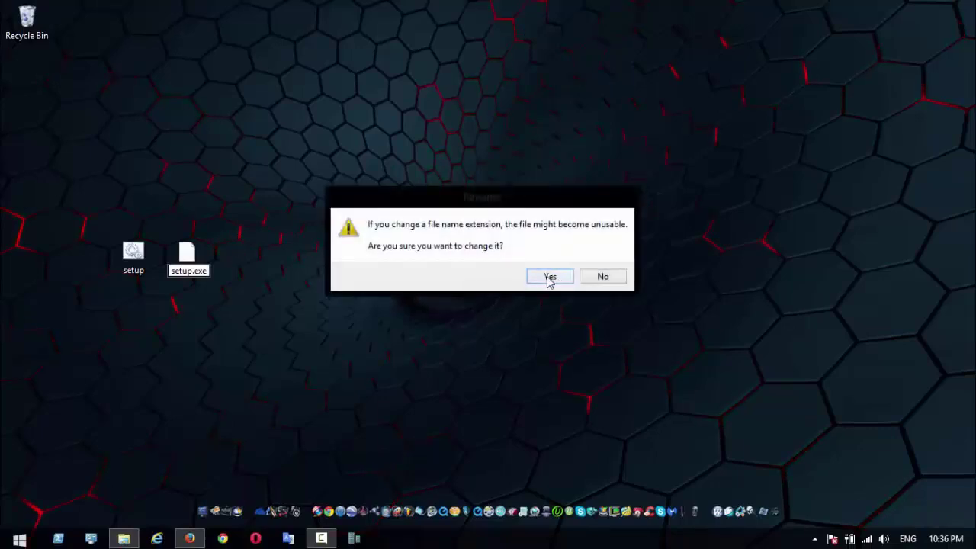
{"action": "left_click_drag", "start_coordinate": [549, 279], "coordinate": [259, 379]}
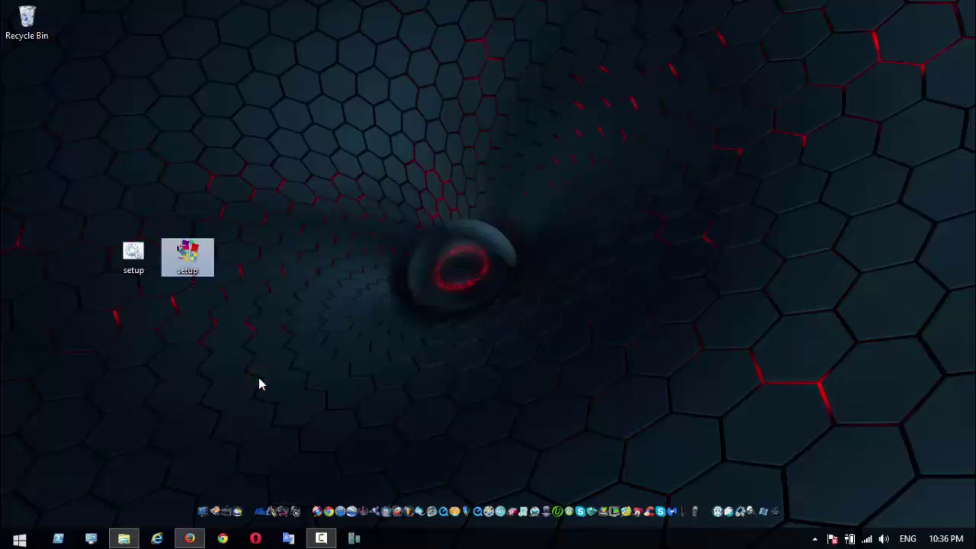
{"action": "left_click", "coordinate": [213, 295]}
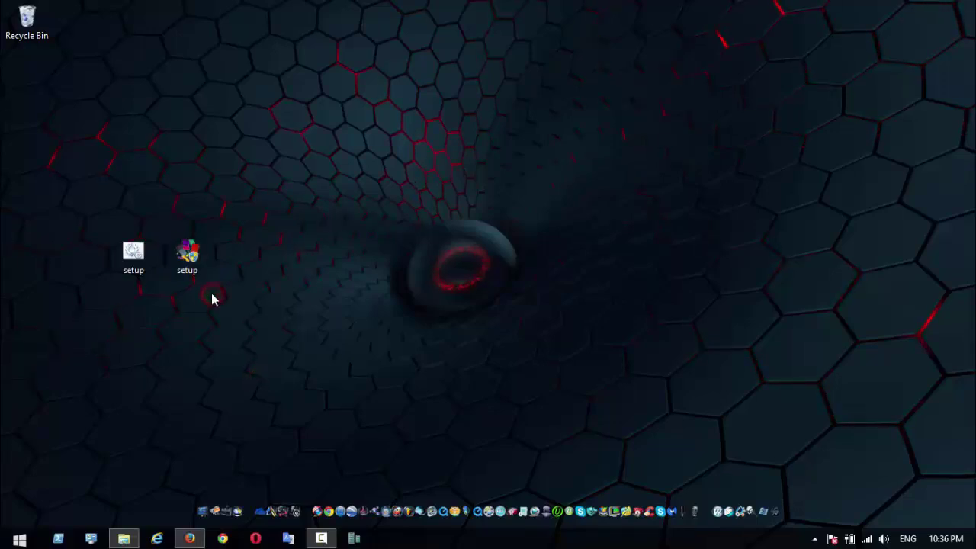
- Run setup.exe as administrator and accept the License Agreement of the Sufferance-Red ThemePack 1.0 installer
{"action": "left_click", "coordinate": [188, 262]}
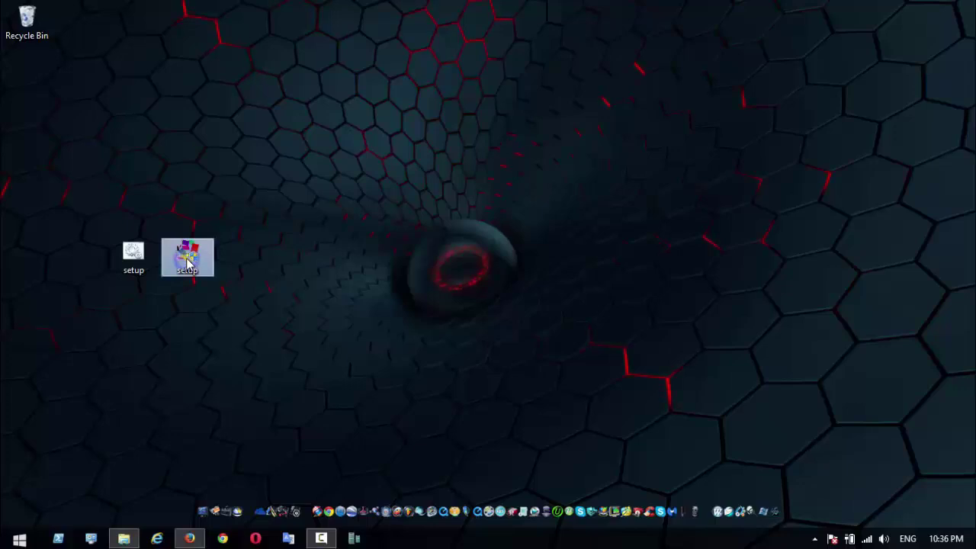
{"action": "right_click", "coordinate": [187, 261]}
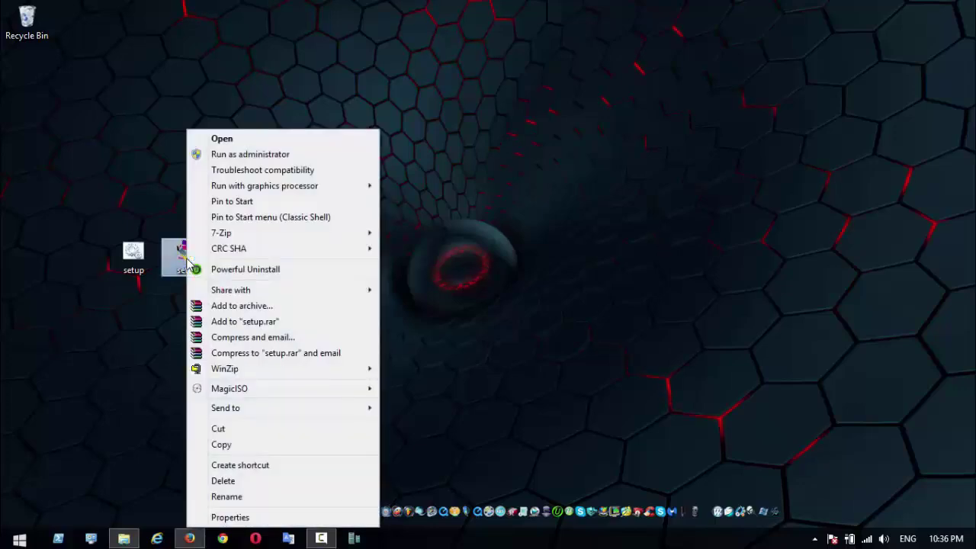
{"action": "left_click", "coordinate": [254, 155]}
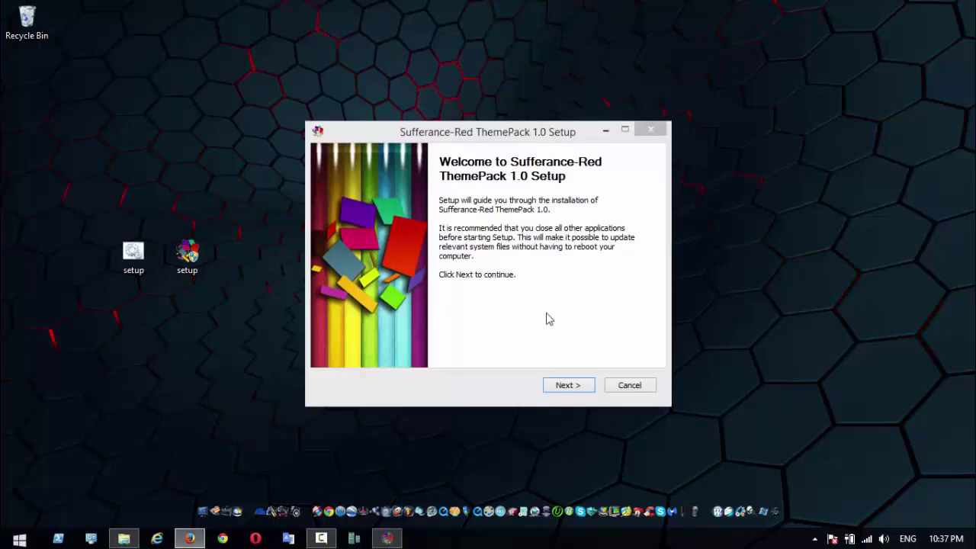
{"action": "left_click", "coordinate": [568, 386]}
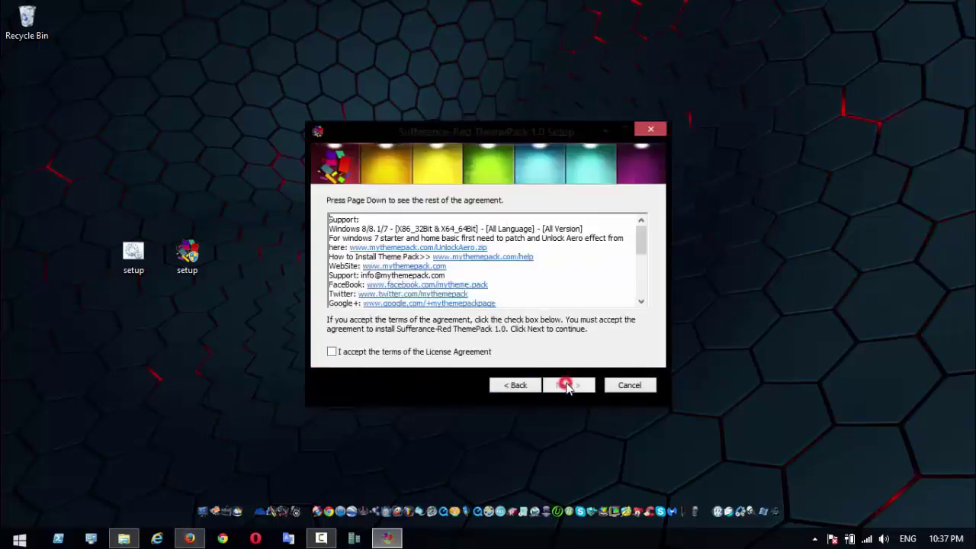
{"action": "left_click", "coordinate": [333, 352]}
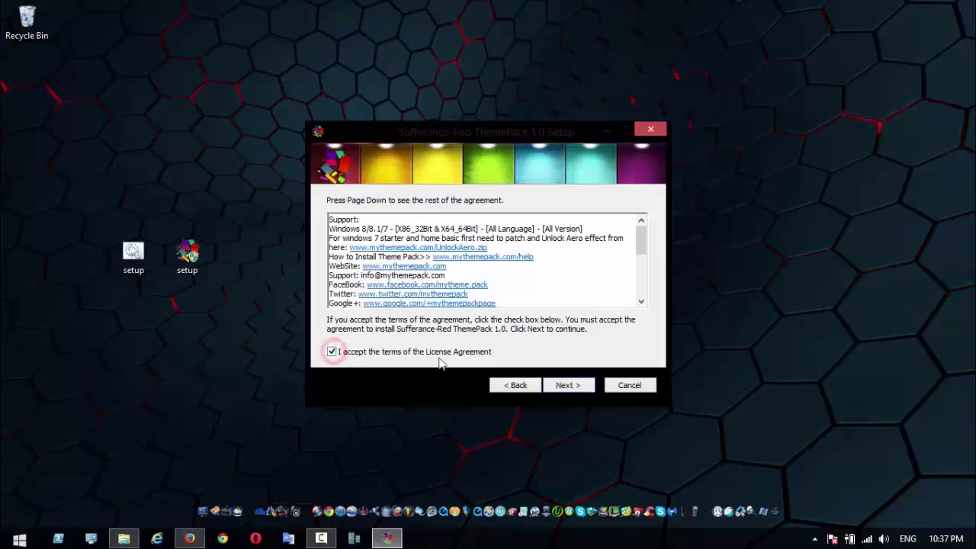
{"action": "left_click", "coordinate": [571, 388]}
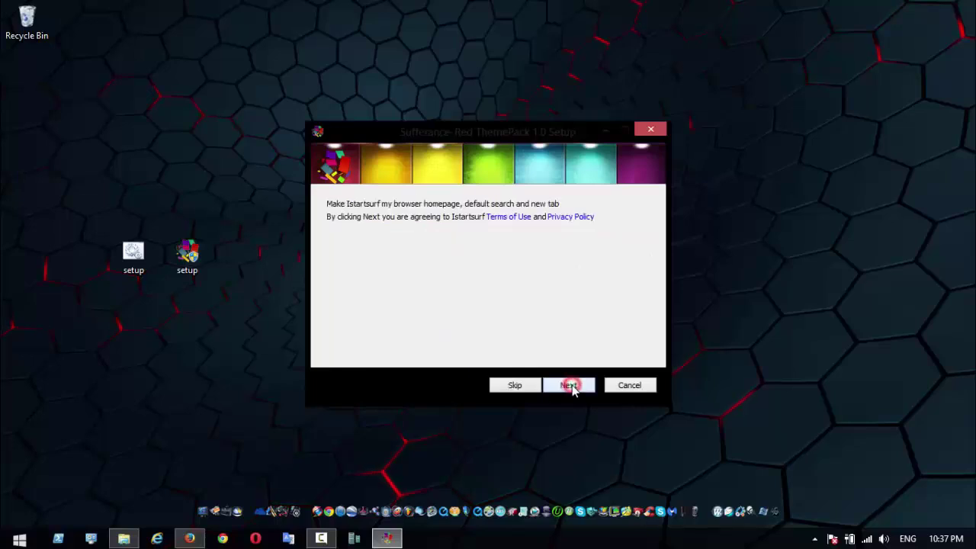
- Decline the Sweet-page homepage change and skip all the bundled software offers in the theme pack installer
{"action": "left_click", "coordinate": [516, 386]}
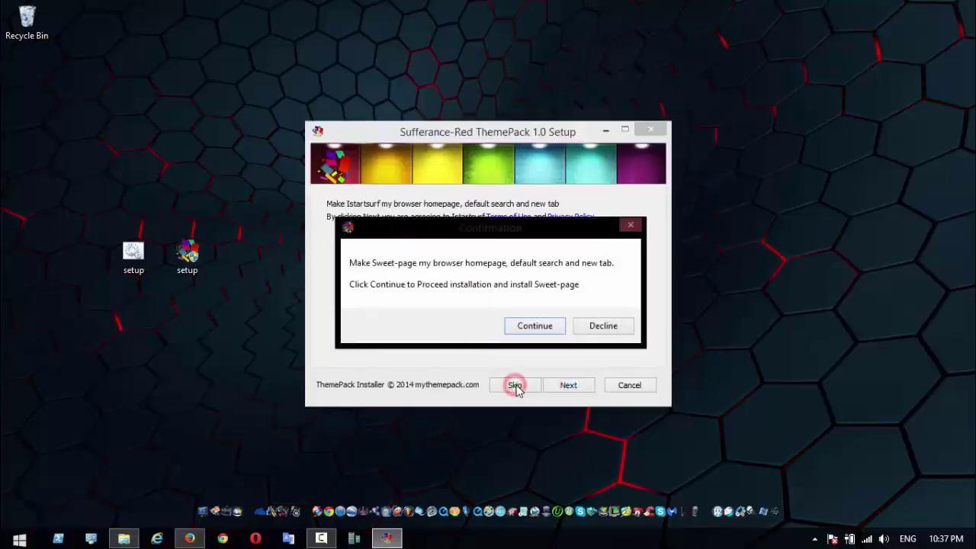
{"action": "left_click", "coordinate": [601, 328]}
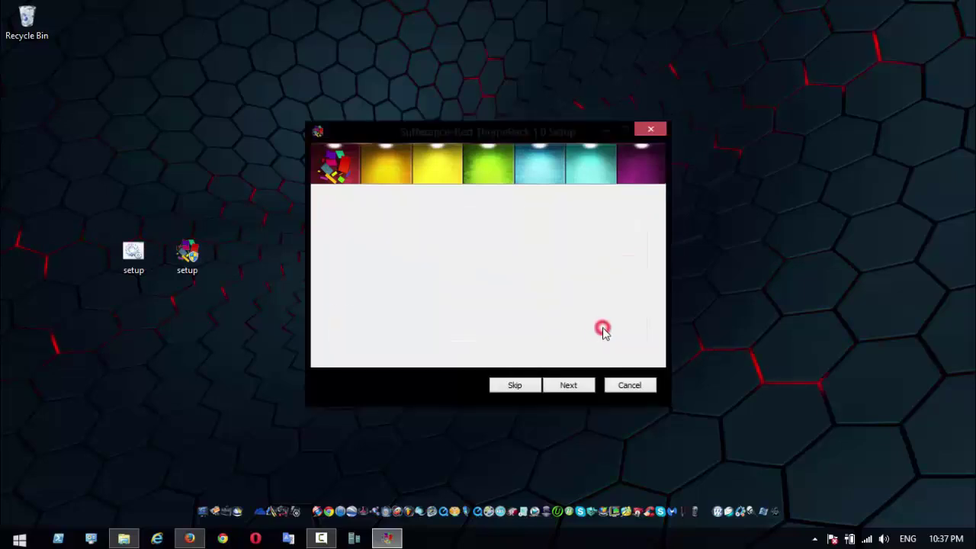
{"action": "left_click", "coordinate": [516, 388]}
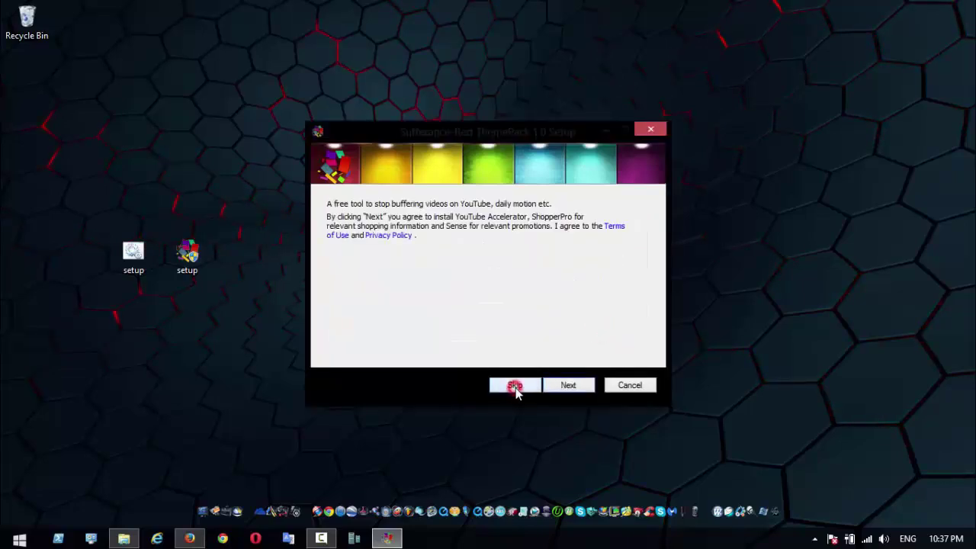
{"action": "left_click", "coordinate": [517, 387]}
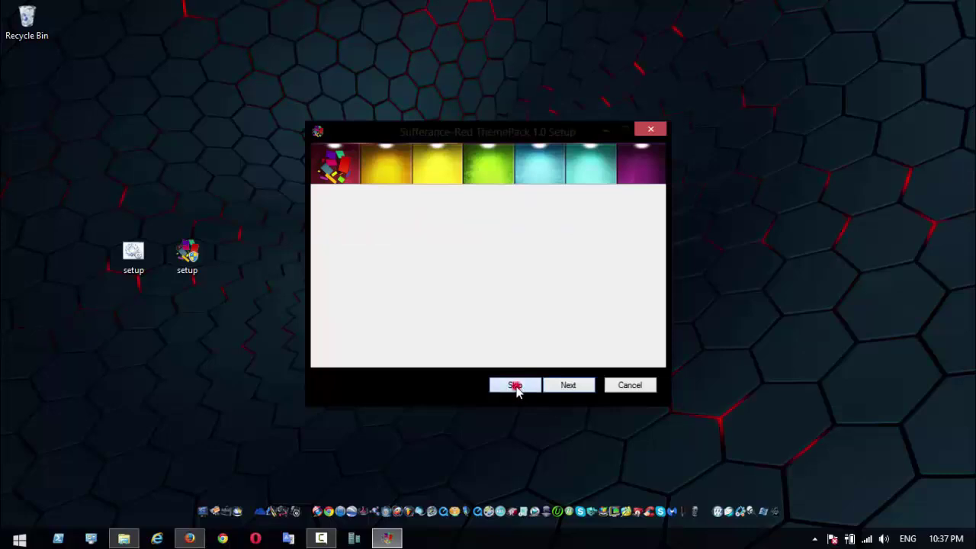
{"action": "left_click", "coordinate": [515, 386]}
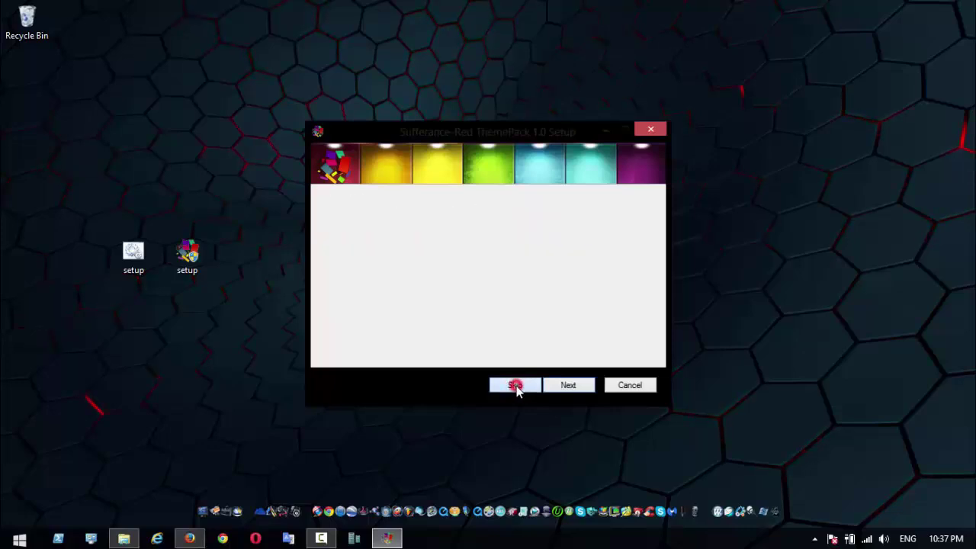
{"action": "left_click", "coordinate": [515, 386]}
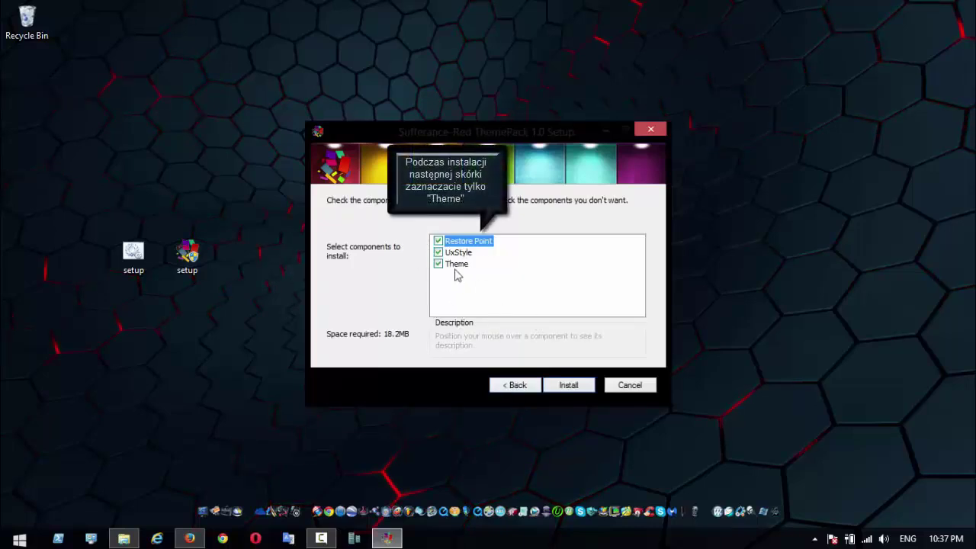
- Install the theme pack with Restore Point, UxStyle and Theme selected, and finish the setup
{"action": "left_click", "coordinate": [571, 387]}
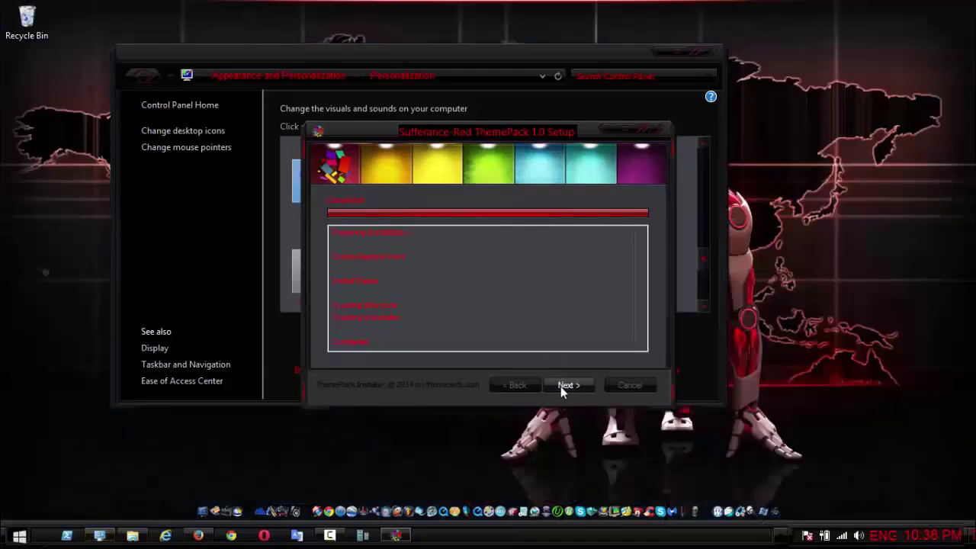
{"action": "left_click", "coordinate": [565, 385]}
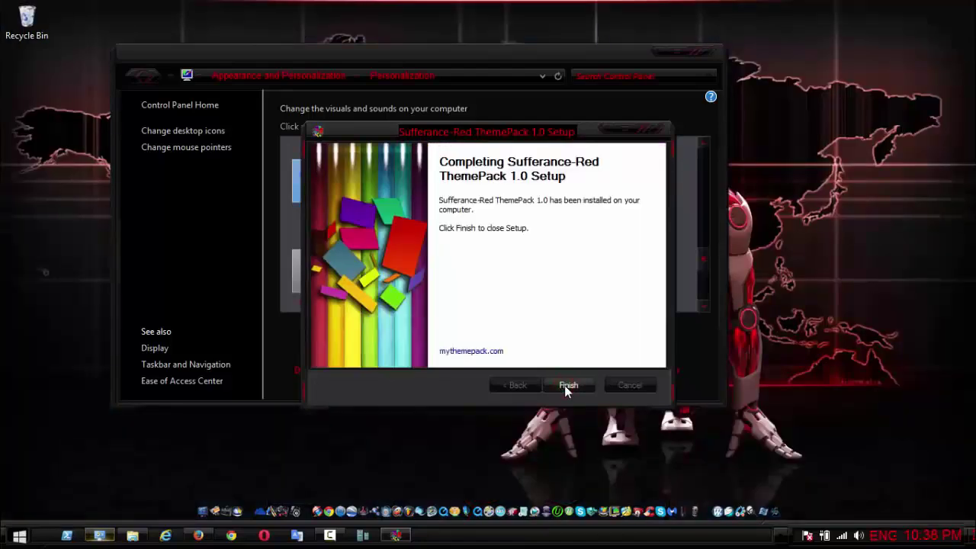
{"action": "left_click", "coordinate": [567, 385]}
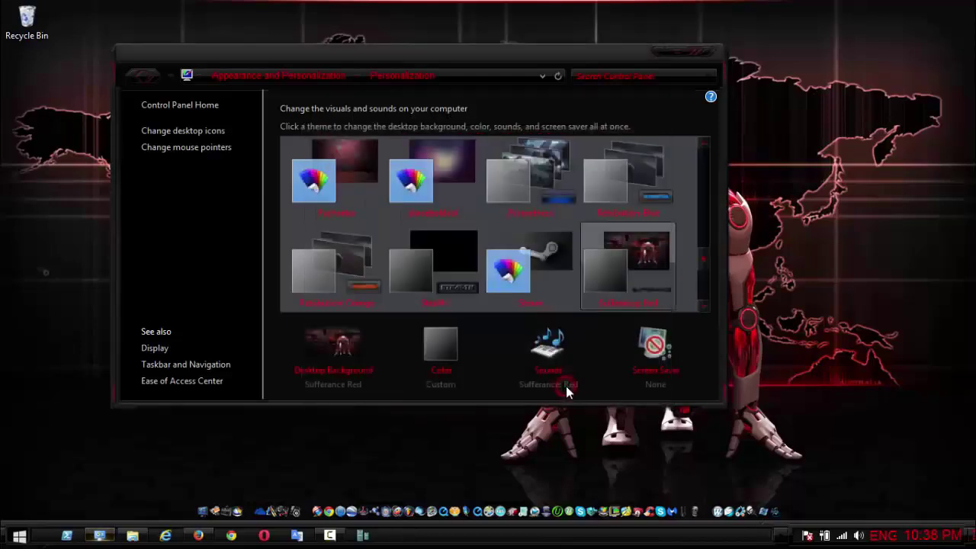
- Browse the themes in the Personalization window, from Sufferance: Red to My Themes, and close the window
{"action": "left_click_drag", "start_coordinate": [536, 58], "coordinate": [597, 43]}
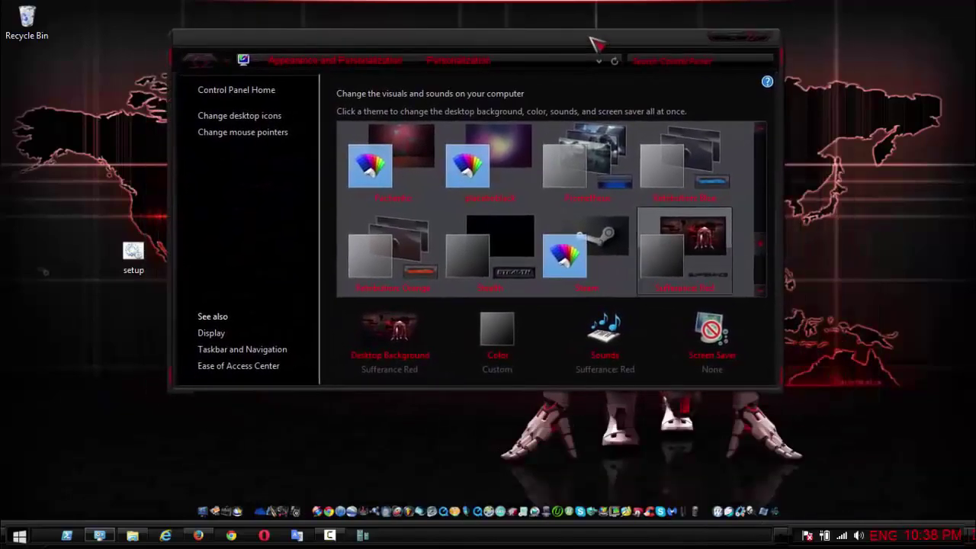
{"action": "mouse_move", "coordinate": [767, 248]}
{"action": "left_mouse_down"}
{"action": "mouse_move", "coordinate": [761, 203]}
{"action": "mouse_move", "coordinate": [761, 260]}
{"action": "left_mouse_up"}
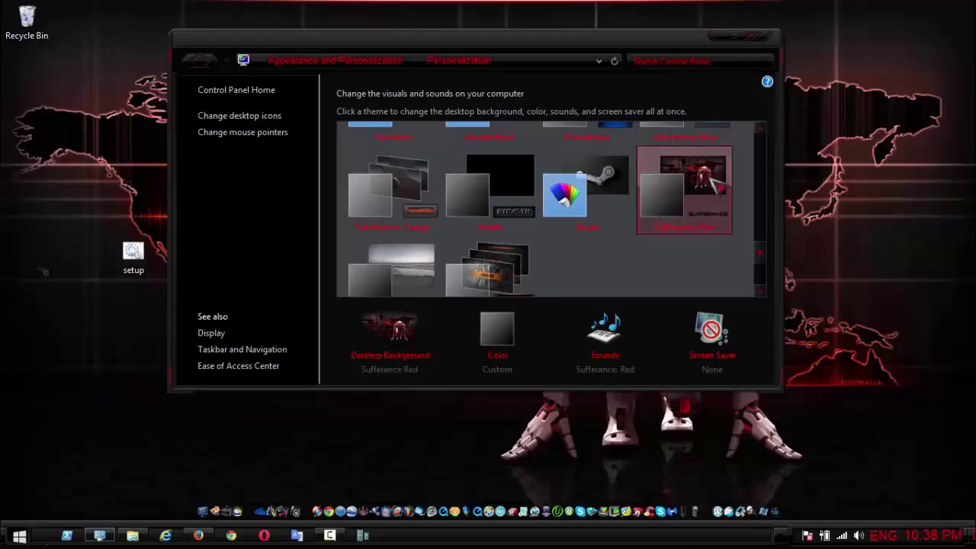
{"action": "left_click", "coordinate": [770, 44]}
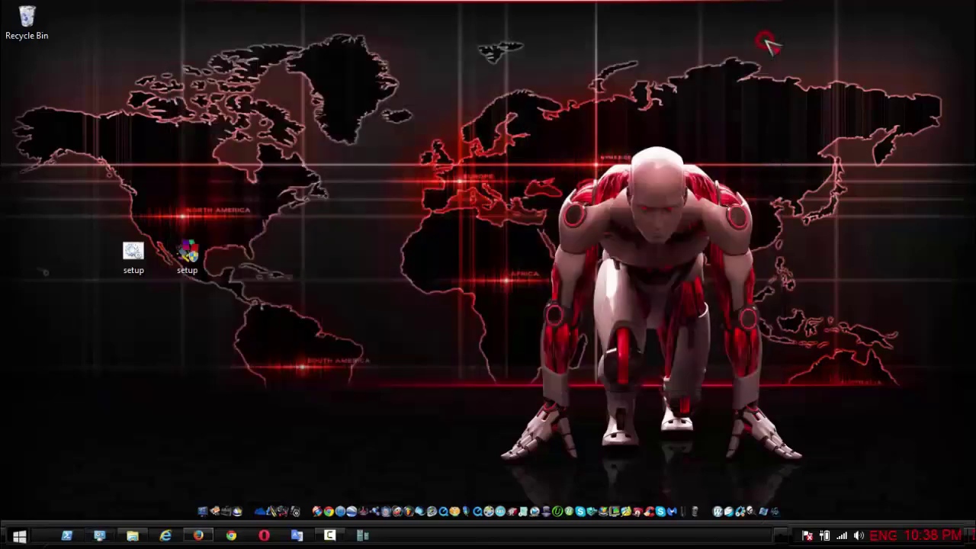
{"action": "right_click", "coordinate": [388, 195]}
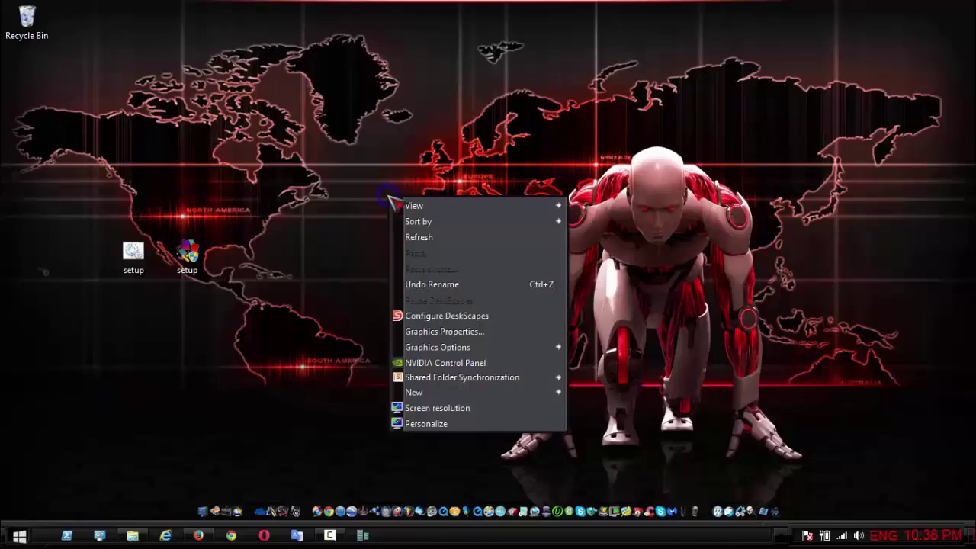
{"action": "left_click", "coordinate": [428, 424]}
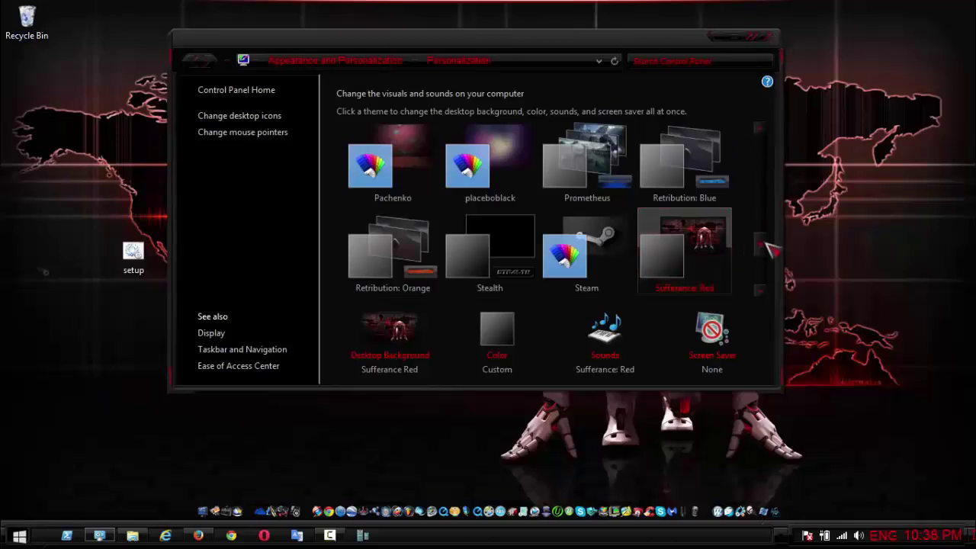
{"action": "left_click_drag", "start_coordinate": [766, 242], "coordinate": [766, 137]}
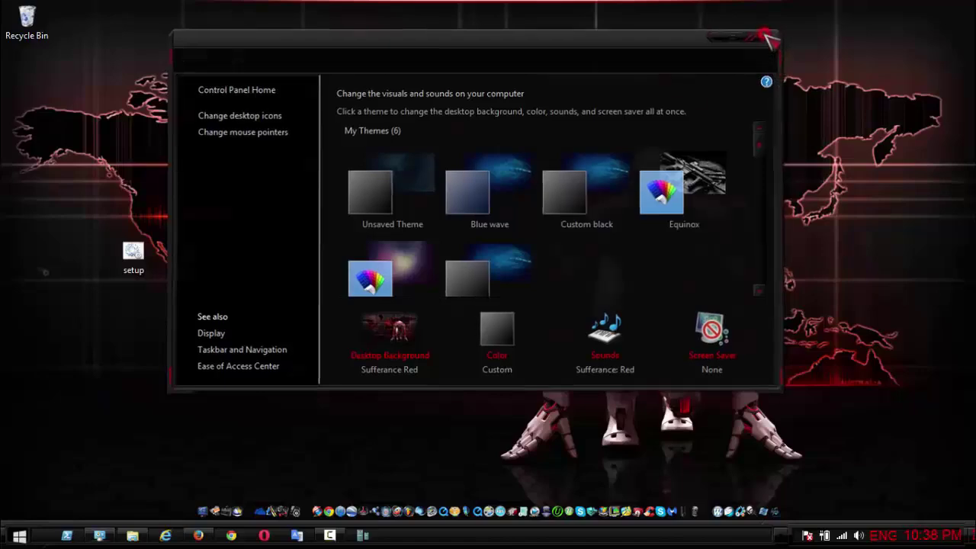
{"action": "left_click", "coordinate": [769, 38]}
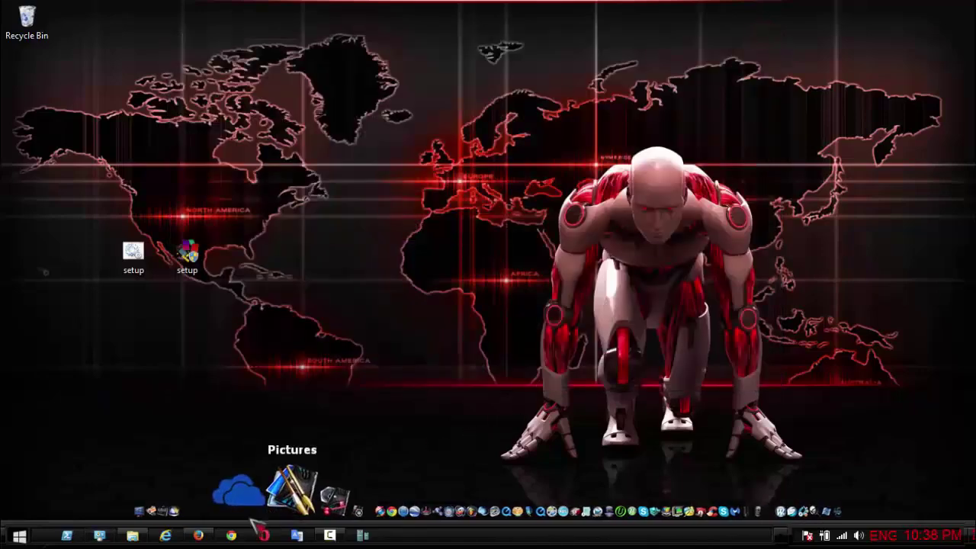
- Examine how the Start menu and the Start screen look with the new theme
{"action": "left_click", "coordinate": [20, 537]}
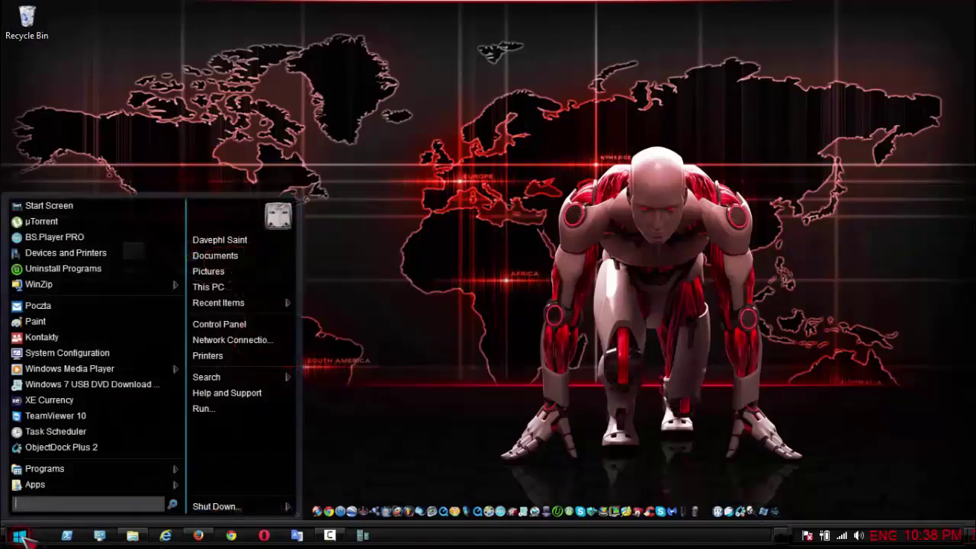
{"action": "key", "text": "super"}
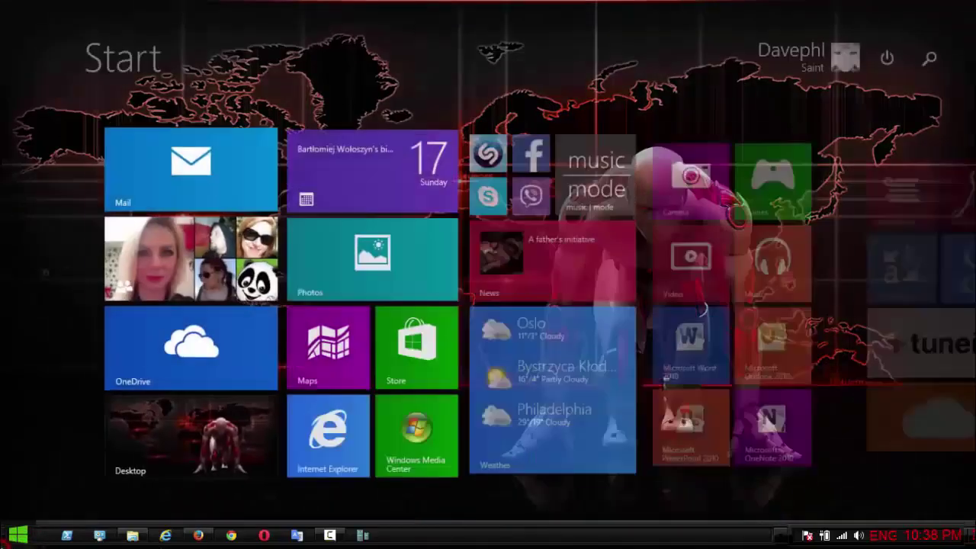
{"action": "key", "text": "super"}
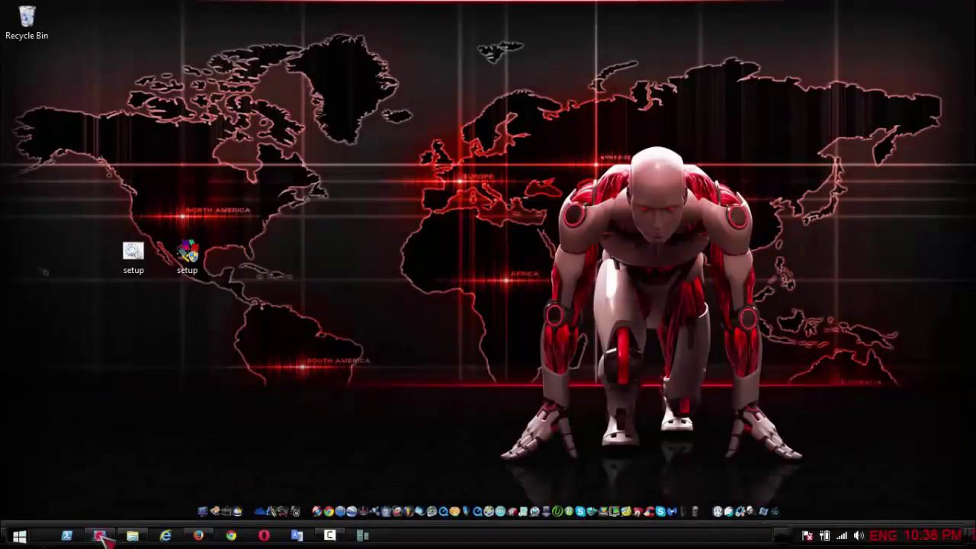
- Open the System page under System and Security in a taller Control Panel window, examine its themed look and close it
{"action": "left_click", "coordinate": [100, 536]}
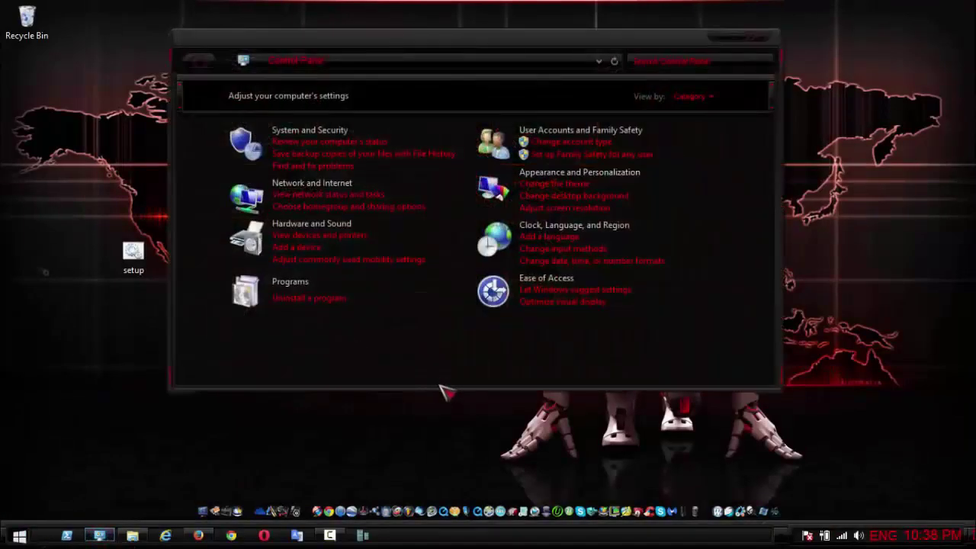
{"action": "left_click_drag", "start_coordinate": [438, 389], "coordinate": [445, 439]}
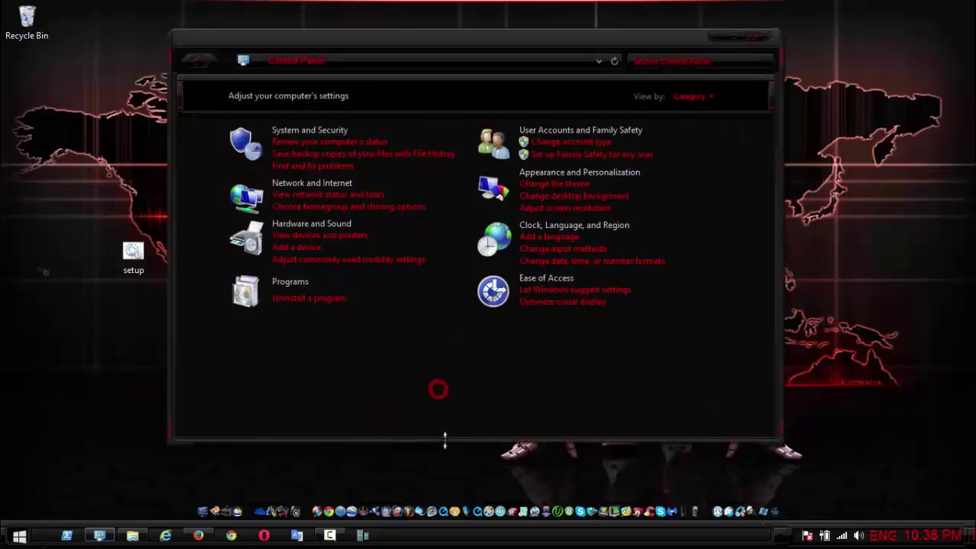
{"action": "left_click", "coordinate": [322, 140]}
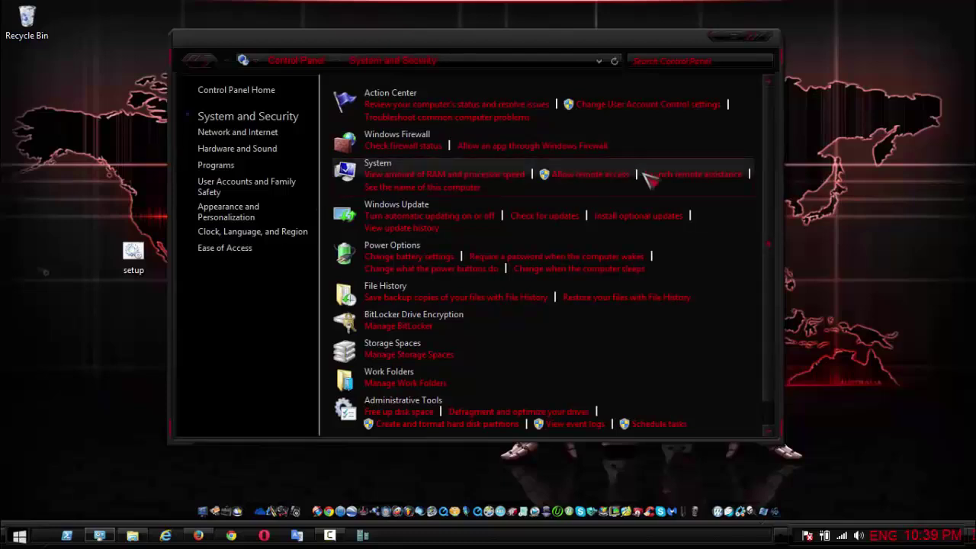
{"action": "left_click", "coordinate": [379, 164]}
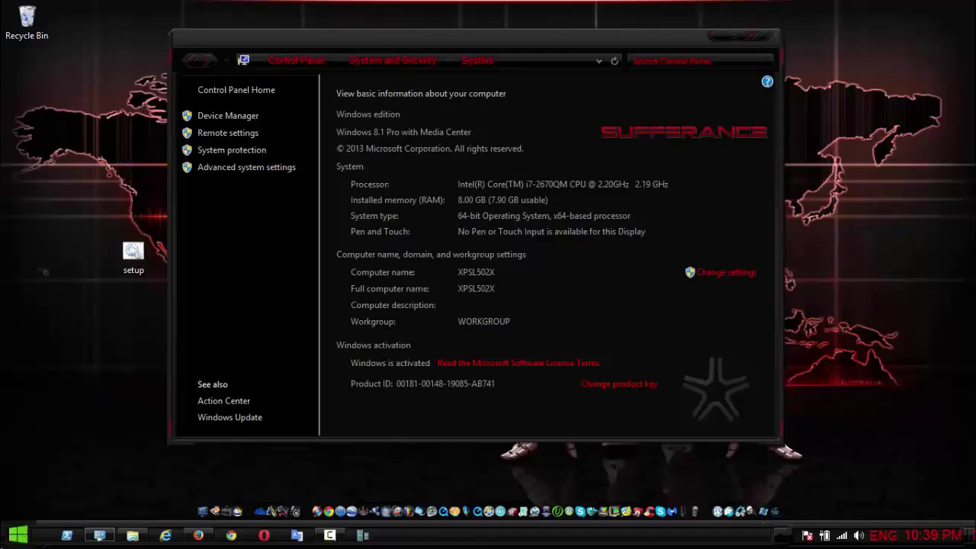
{"action": "right_click", "coordinate": [19, 535]}
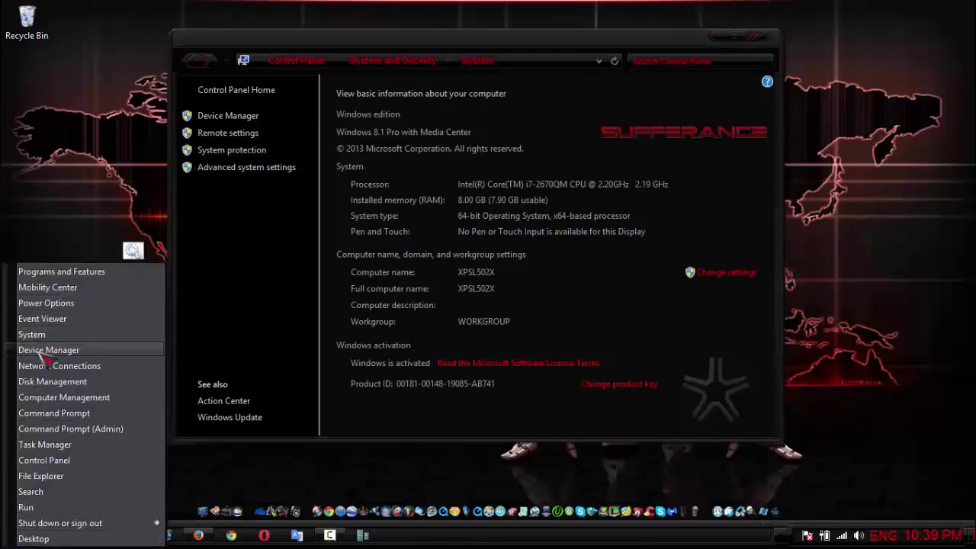
{"action": "left_click", "coordinate": [765, 38]}
- Open Task Manager in a taller window and examine the CPU and Memory performance graphs
{"action": "right_click", "coordinate": [19, 535]}
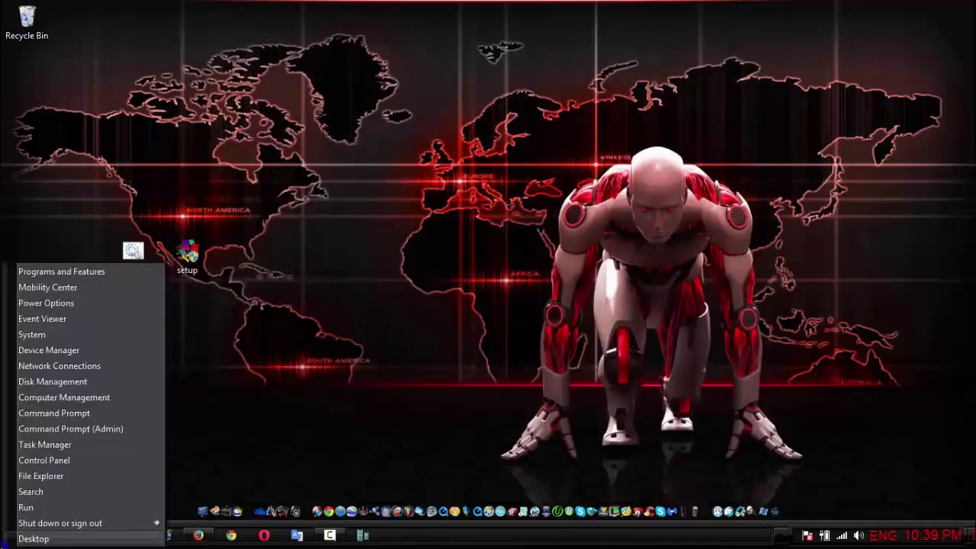
{"action": "left_click", "coordinate": [70, 445]}
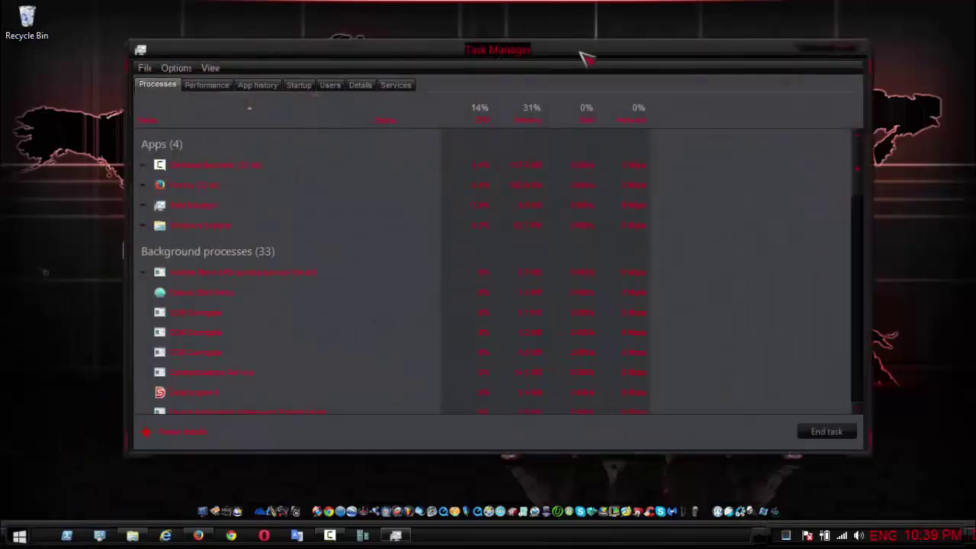
{"action": "left_click_drag", "start_coordinate": [584, 54], "coordinate": [617, 55]}
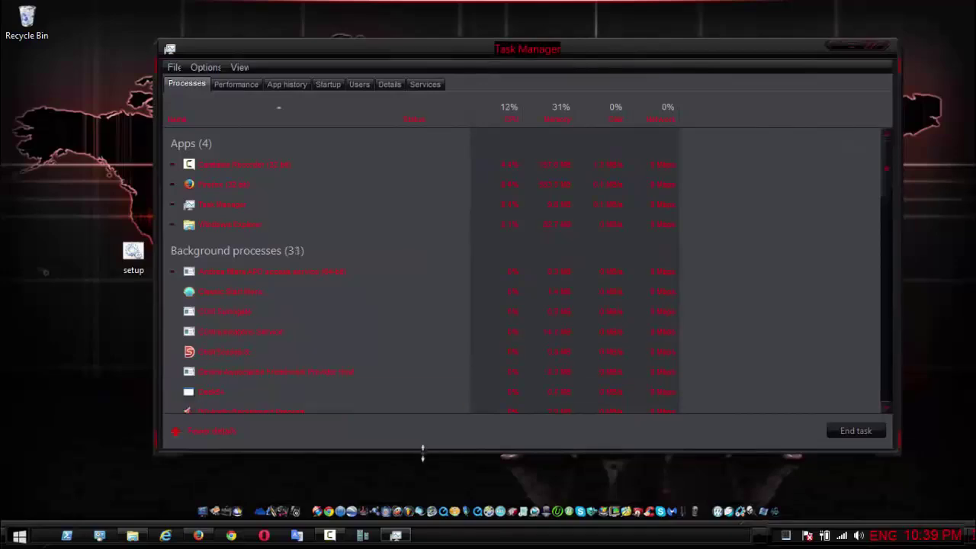
{"action": "left_click_drag", "start_coordinate": [423, 451], "coordinate": [429, 485]}
{"action": "left_click", "coordinate": [238, 85]}
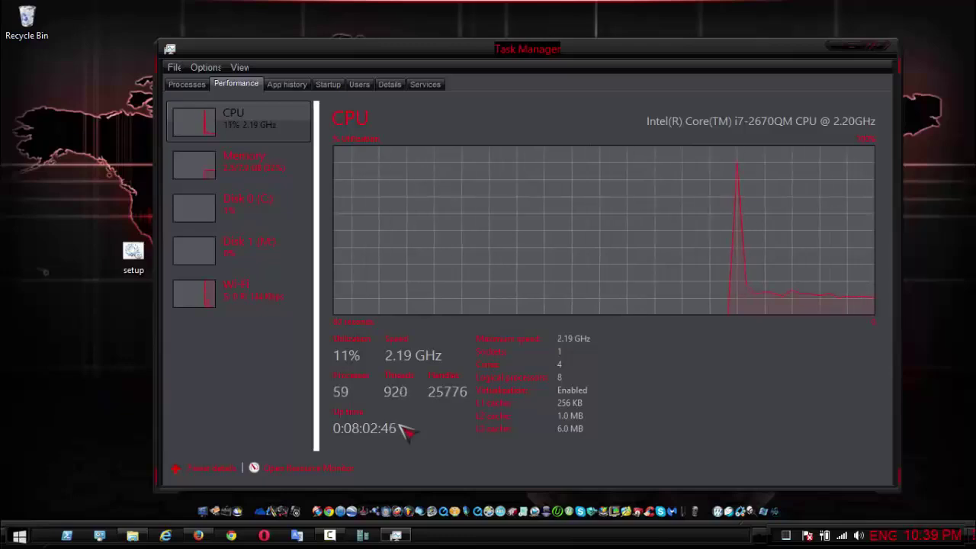
{"action": "left_click", "coordinate": [251, 174]}
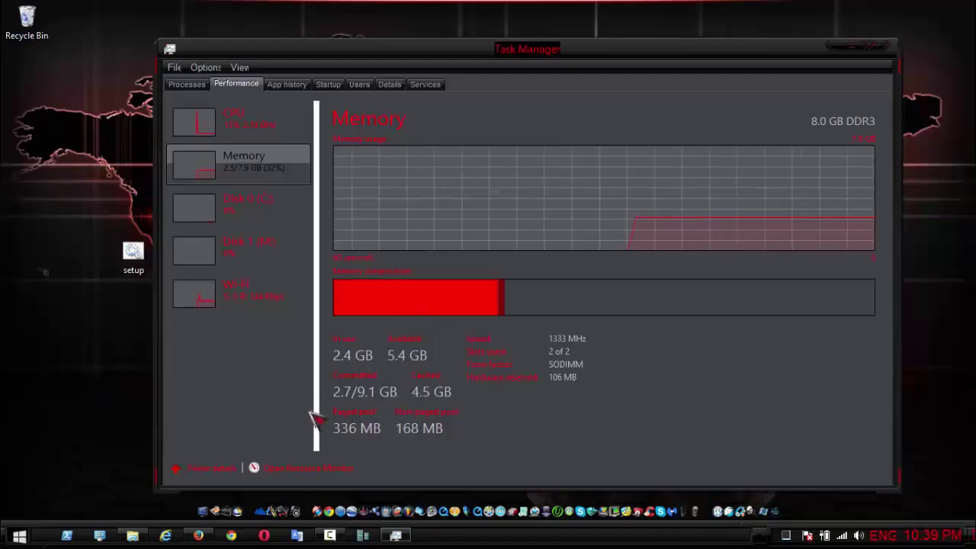
- Examine the memory view of Resource Monitor with its processes sorted by Commit, and close both monitoring windows
{"action": "left_click", "coordinate": [297, 468]}
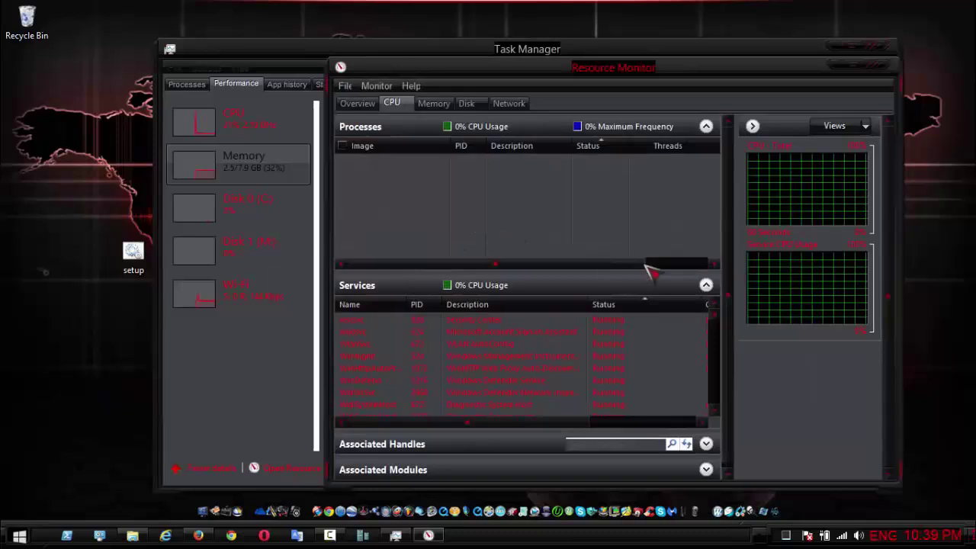
{"action": "left_click", "coordinate": [433, 103]}
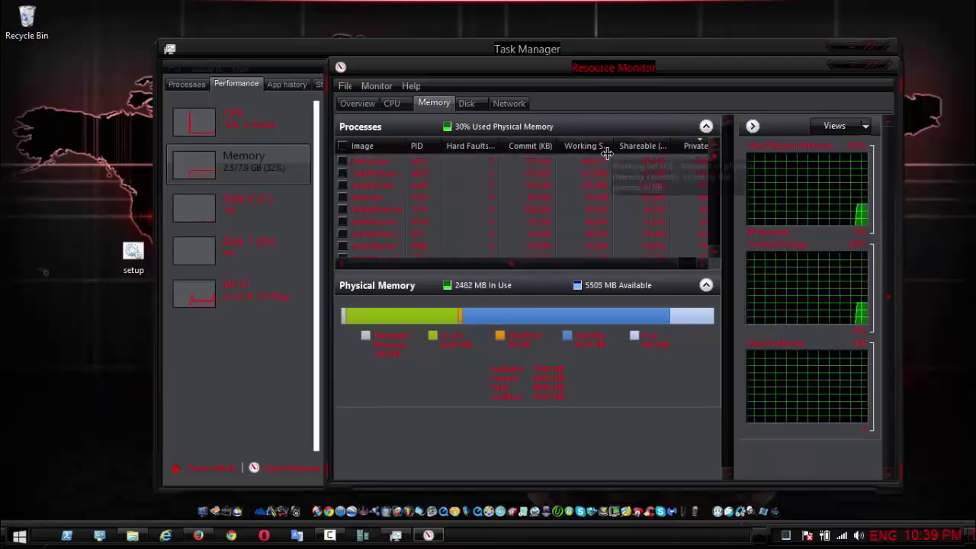
{"action": "left_click", "coordinate": [543, 152]}
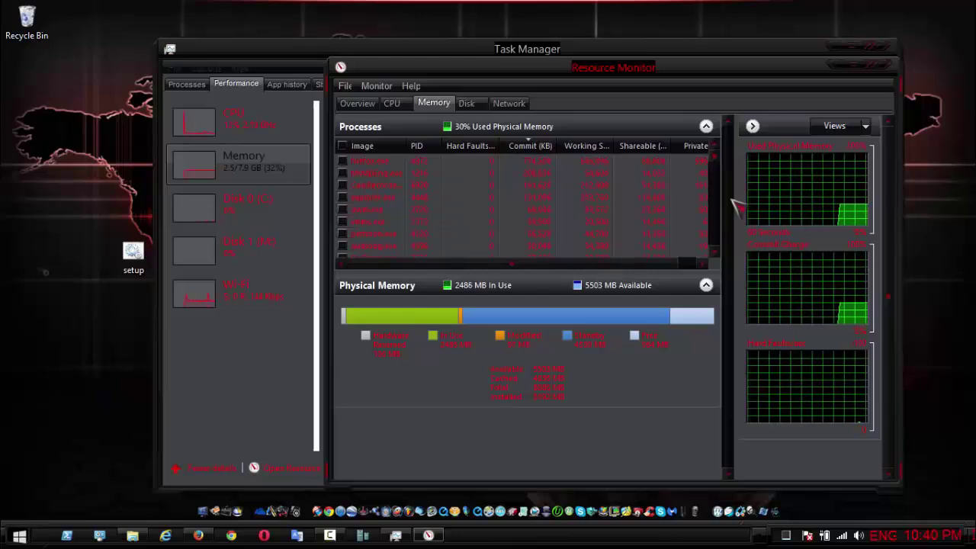
{"action": "left_click_drag", "start_coordinate": [717, 178], "coordinate": [717, 219]}
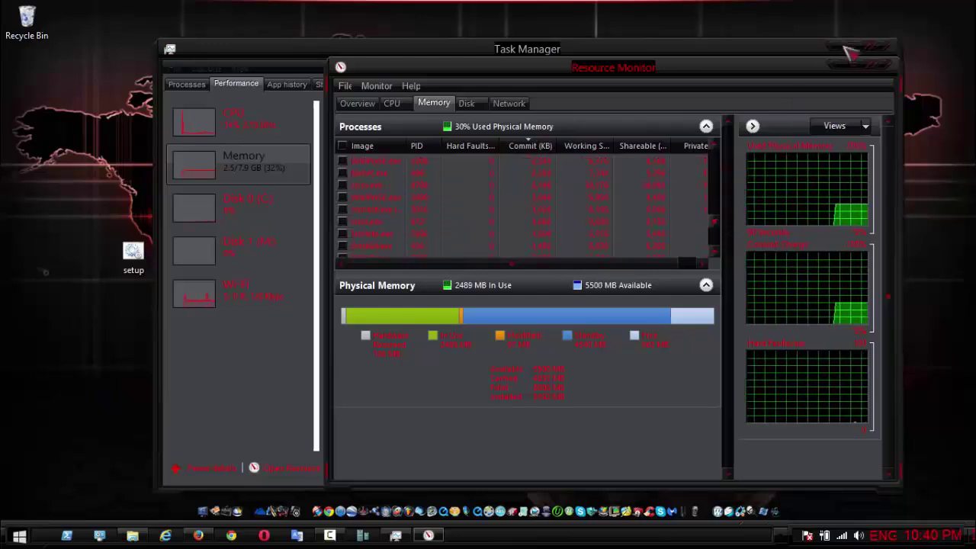
{"action": "left_click", "coordinate": [884, 68]}
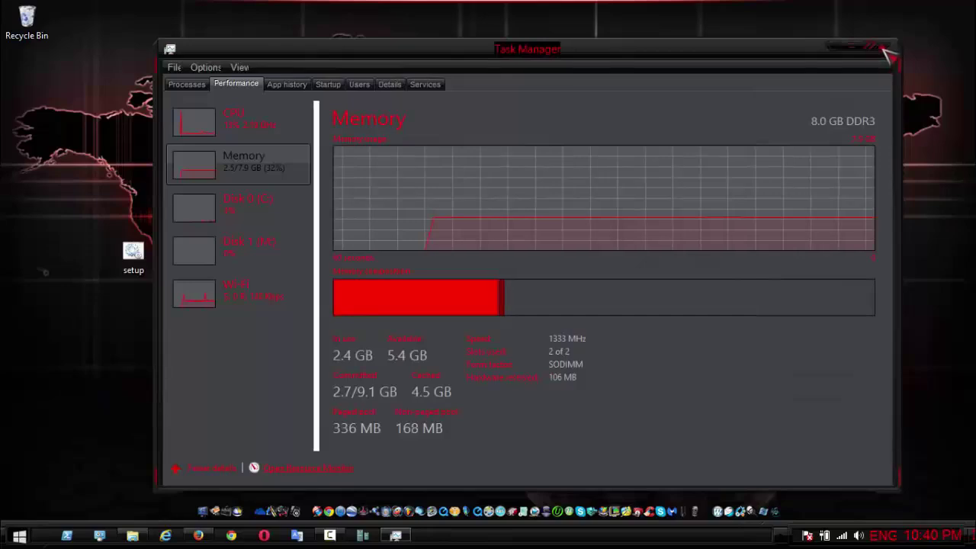
{"action": "left_click", "coordinate": [885, 51]}
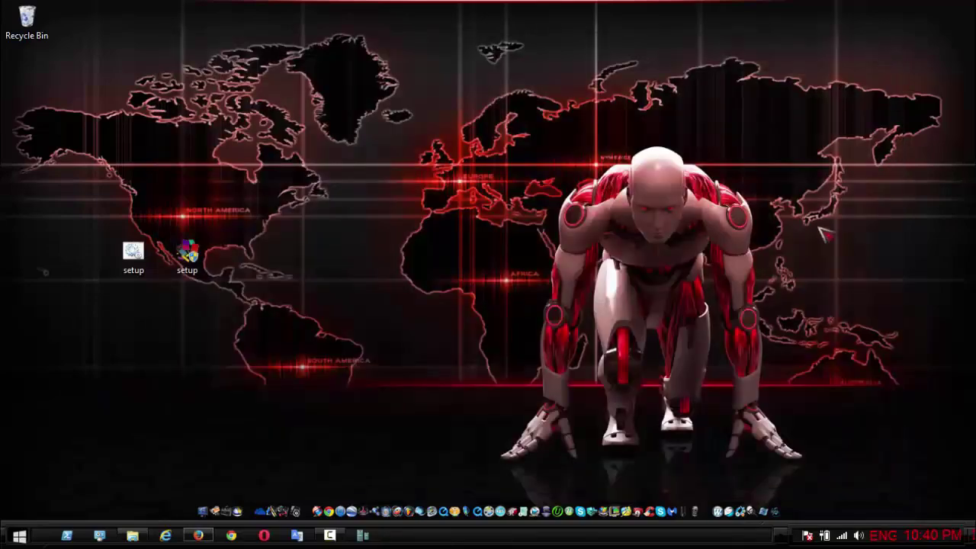
- Examine the themed volume control, calendar flyout and desktop context menu
{"action": "left_click", "coordinate": [858, 536]}
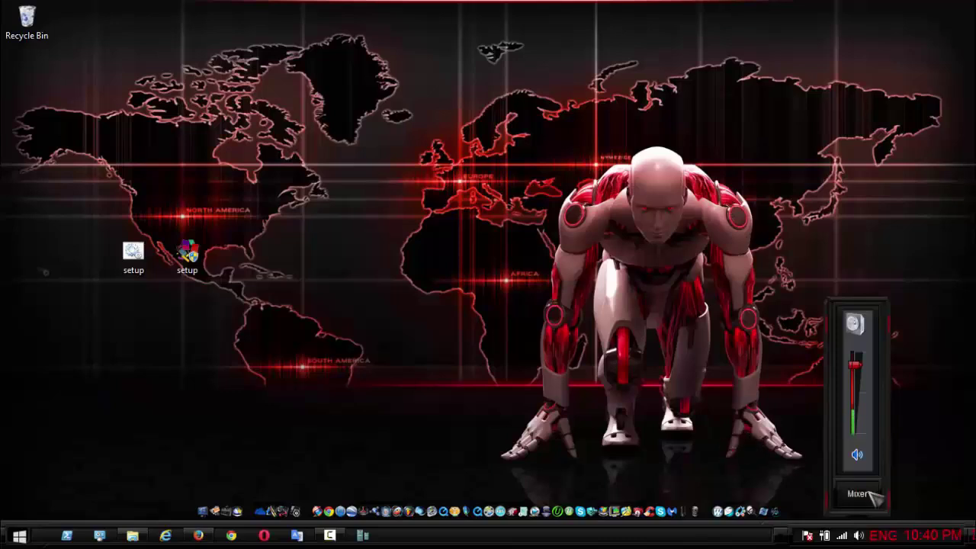
{"action": "left_click", "coordinate": [927, 465]}
{"action": "left_click", "coordinate": [925, 536]}
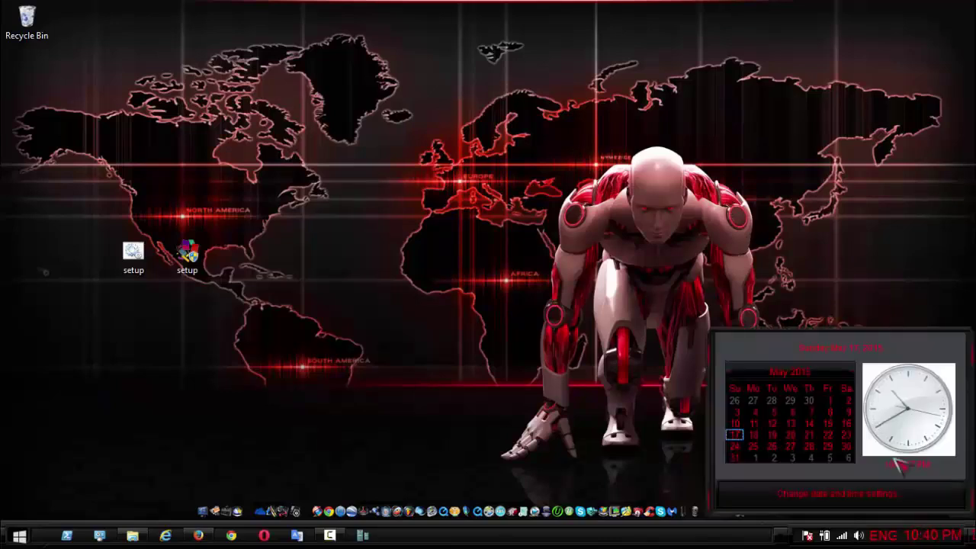
{"action": "left_click", "coordinate": [887, 293]}
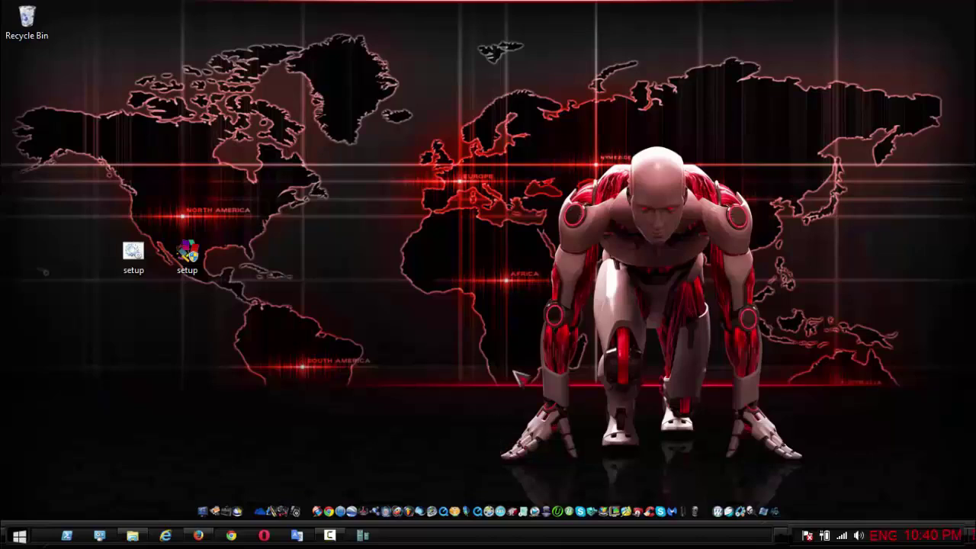
{"action": "right_click", "coordinate": [427, 192]}
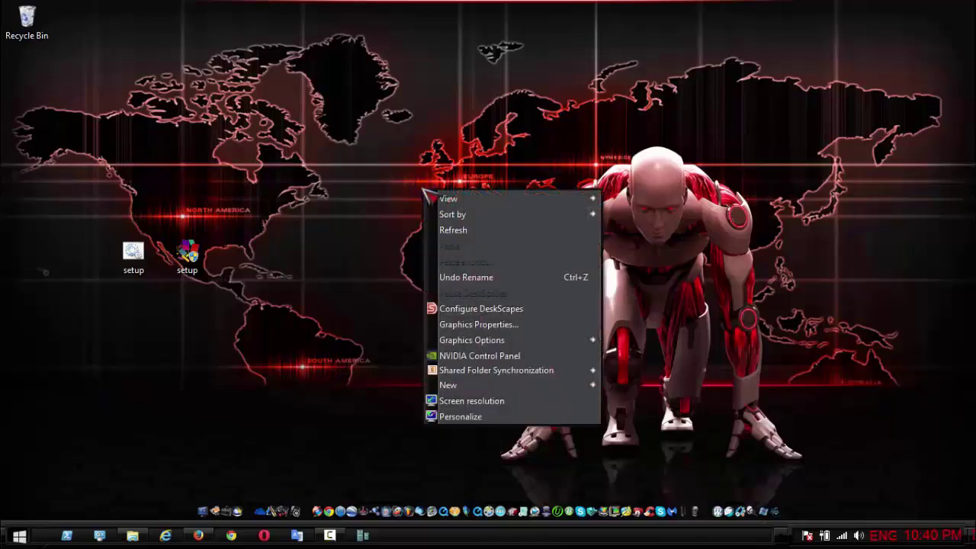
- Delete both setup files from the desktop and empty the Recycle Bin
{"action": "left_click_drag", "start_coordinate": [206, 295], "coordinate": [93, 229]}
{"action": "right_click", "coordinate": [156, 261]}
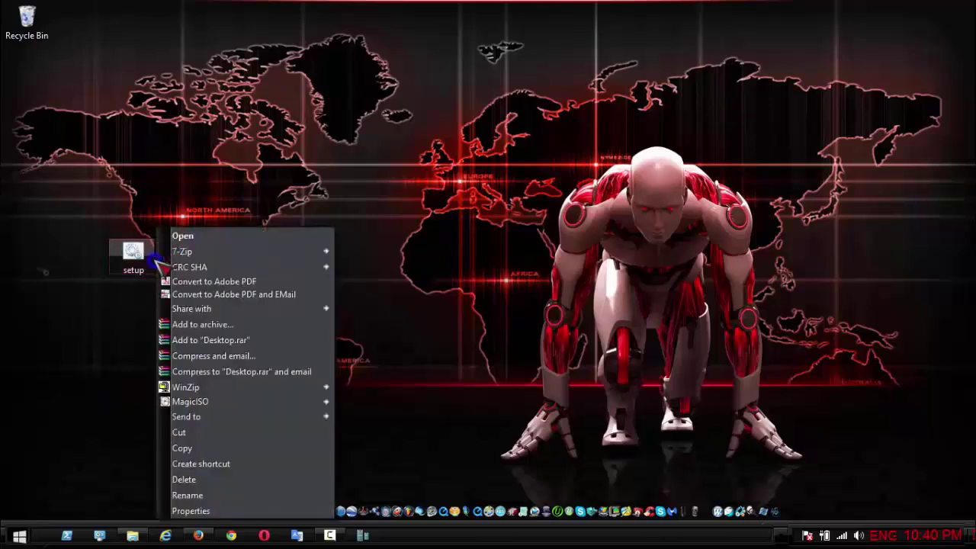
{"action": "left_click", "coordinate": [257, 479]}
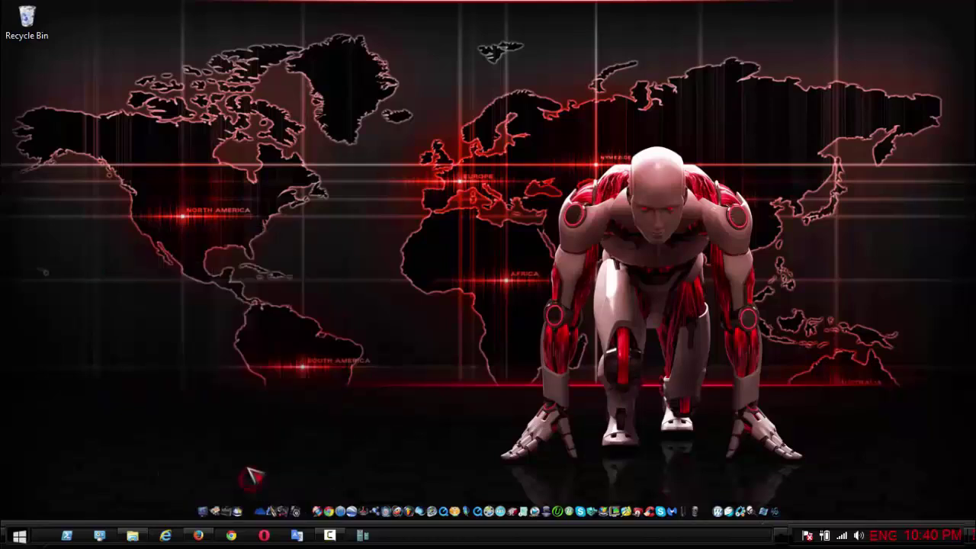
{"action": "right_click", "coordinate": [38, 23]}
{"action": "left_click", "coordinate": [65, 46]}
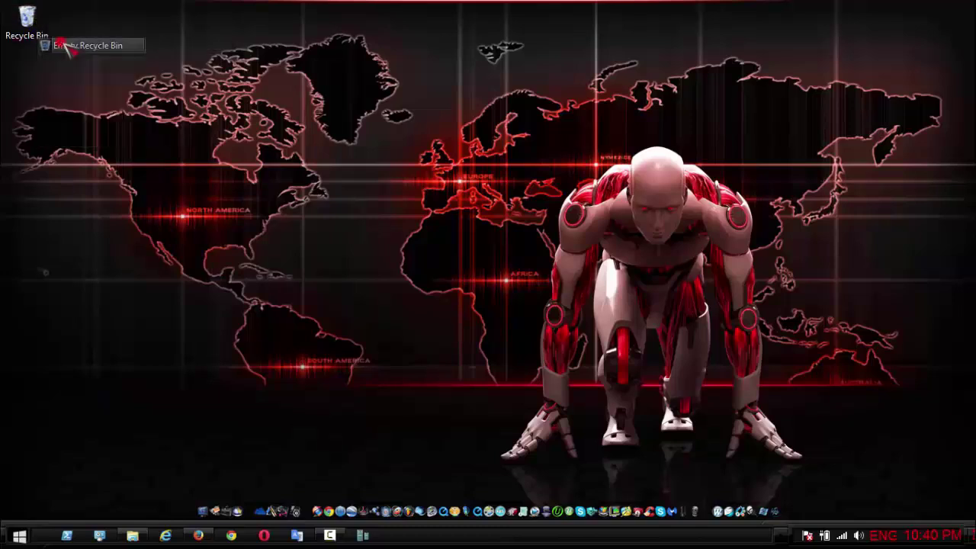
{"action": "left_click", "coordinate": [540, 281]}
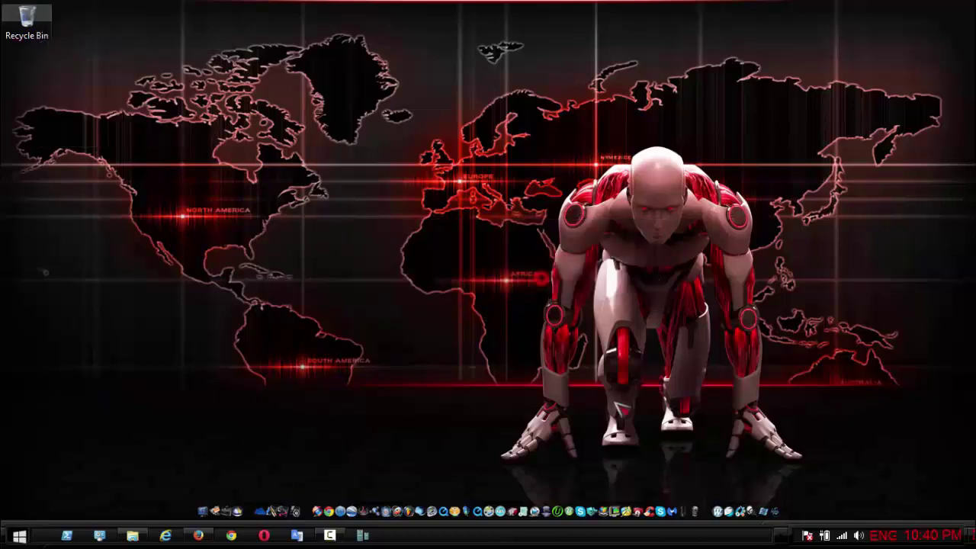
{"action": "right_click", "coordinate": [456, 212]}
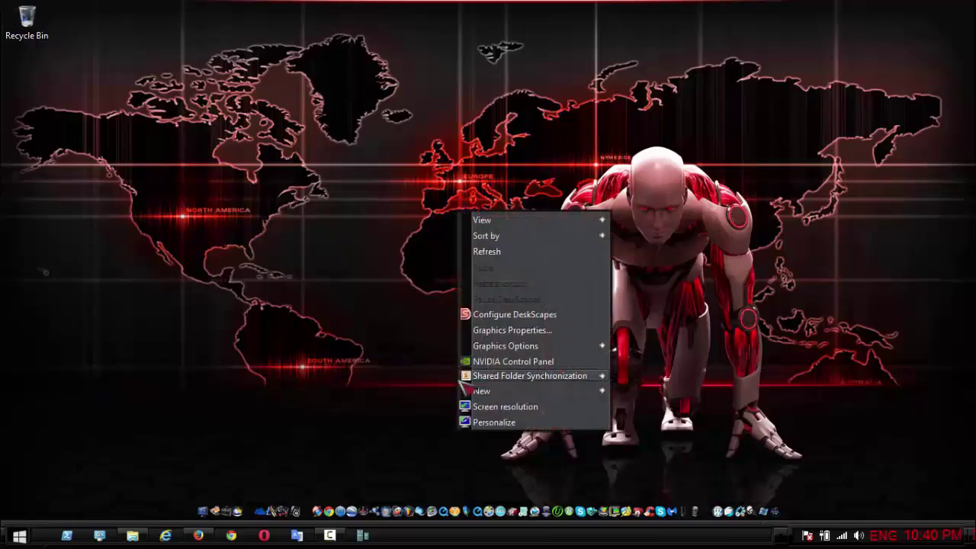
- Open the desktop personalization settings and apply the TX4 Orange theme from the installed themes
{"action": "left_click", "coordinate": [503, 424]}
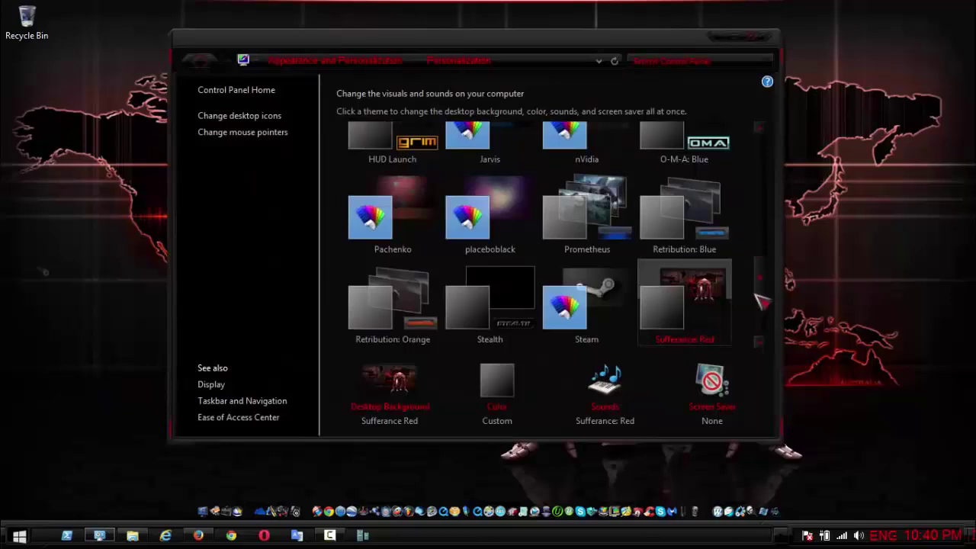
{"action": "left_click_drag", "start_coordinate": [763, 281], "coordinate": [769, 295]}
{"action": "scroll", "coordinate": [769, 296], "scroll_direction": "down", "scroll_amount": 3}
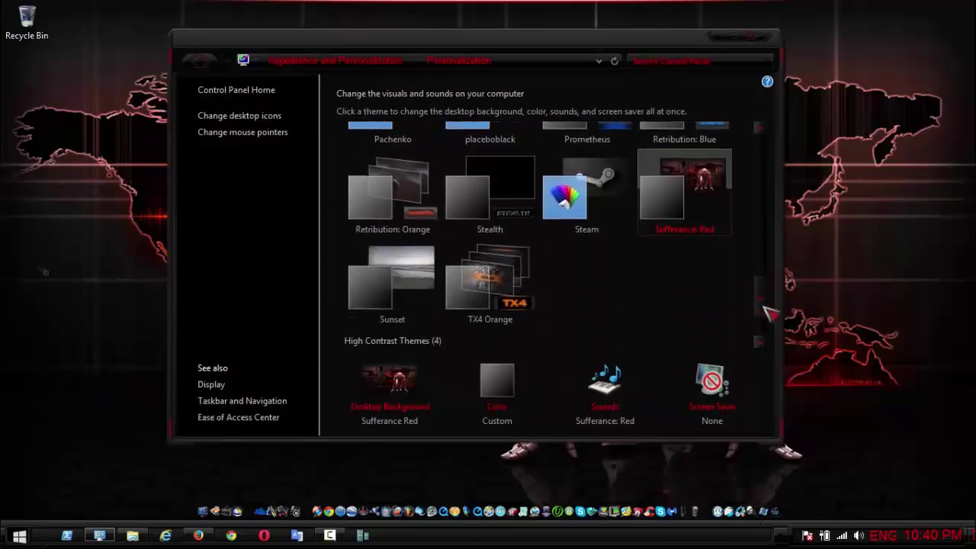
{"action": "left_click", "coordinate": [502, 274]}
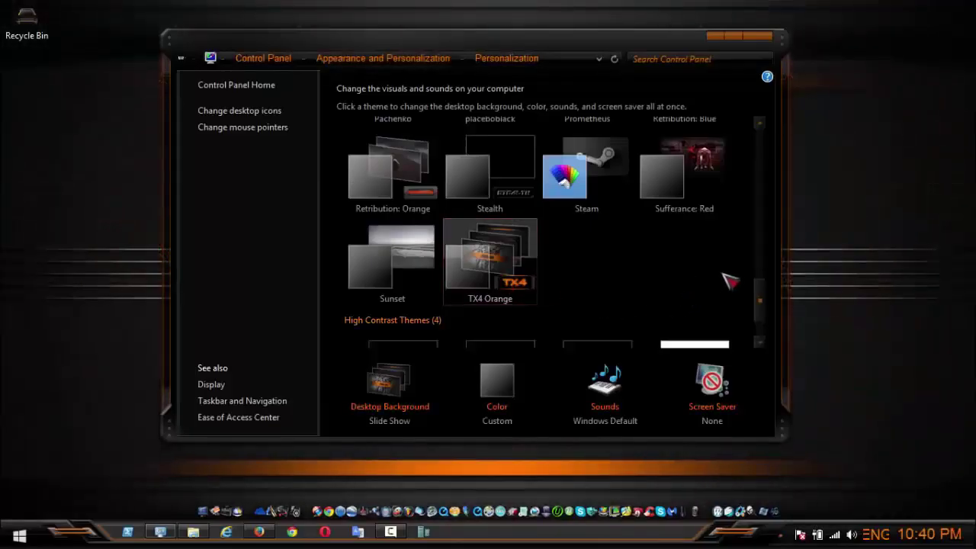
- Try out the Sunset theme followed by the Retribution: Blue theme from the installed themes
{"action": "scroll", "coordinate": [763, 290], "scroll_direction": "up", "scroll_amount": 3}
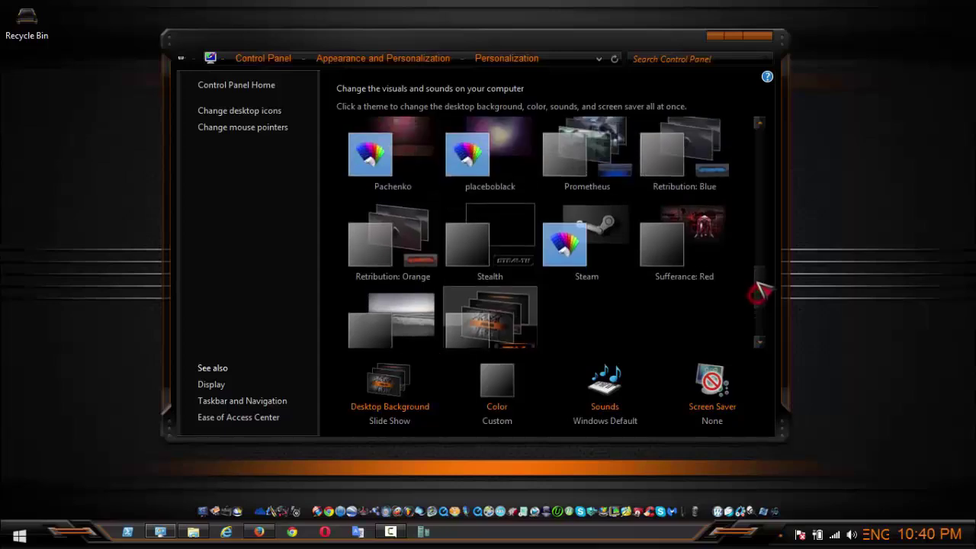
{"action": "scroll", "coordinate": [763, 280], "scroll_direction": "down", "scroll_amount": 2}
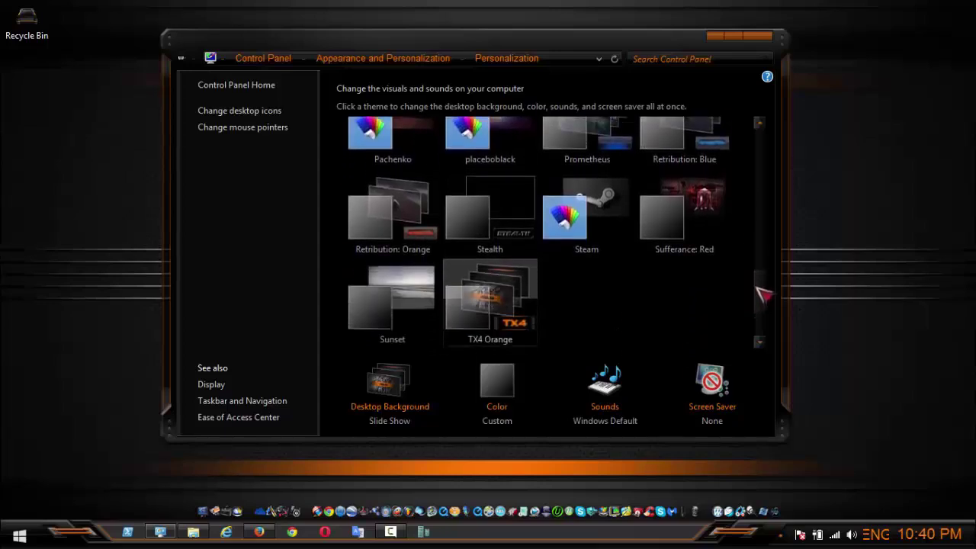
{"action": "left_click", "coordinate": [393, 312]}
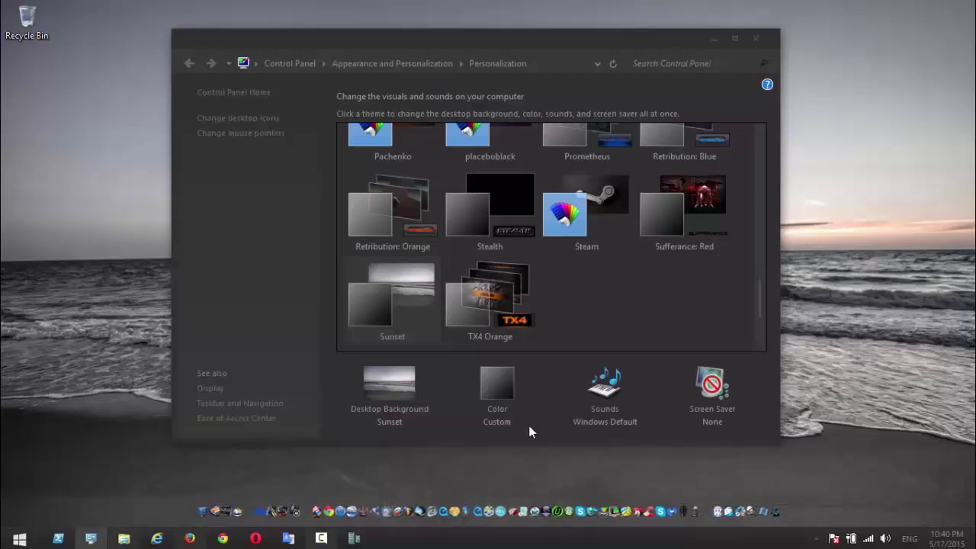
{"action": "left_click_drag", "start_coordinate": [759, 301], "coordinate": [764, 271]}
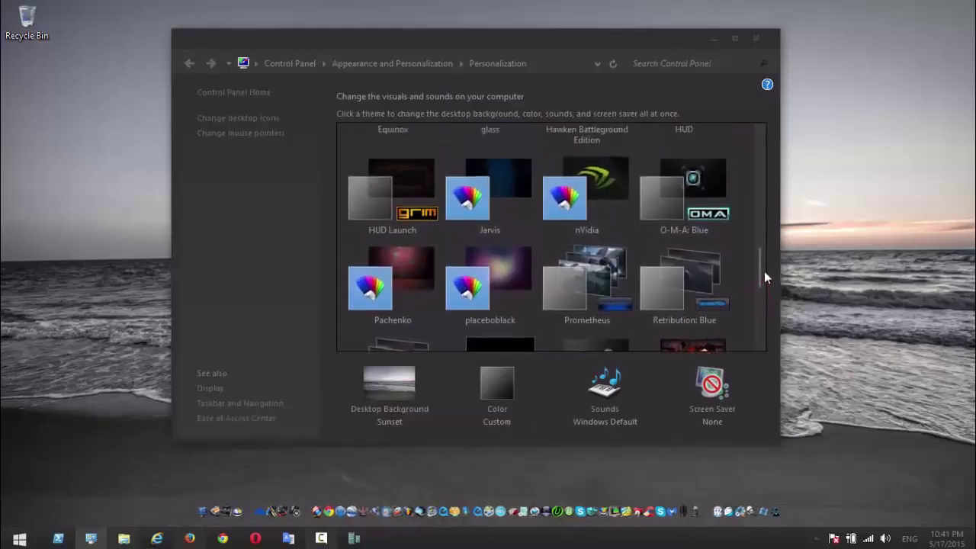
{"action": "left_click", "coordinate": [679, 285]}
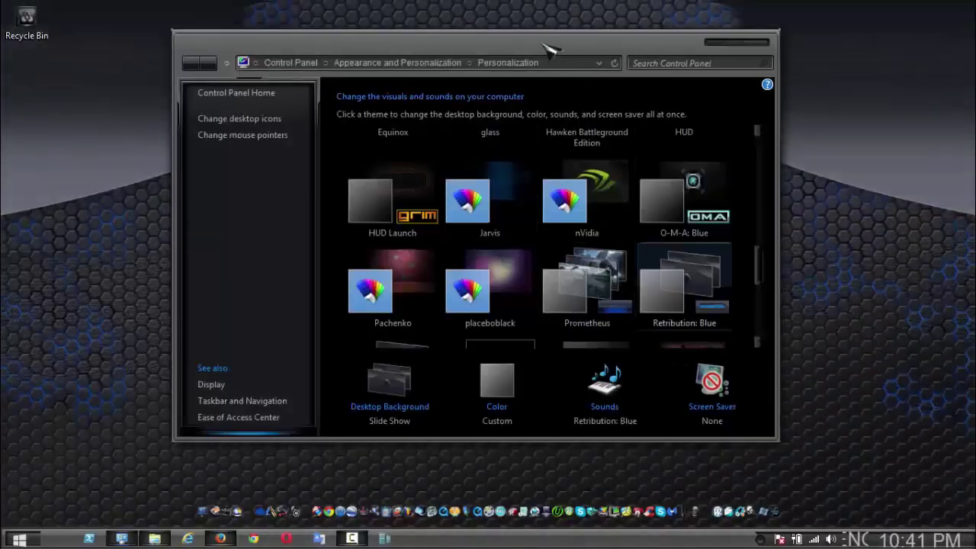
- Move the Personalization window up slightly and try out the O-M-A: Blue and nVidia themes
{"action": "left_click_drag", "start_coordinate": [549, 47], "coordinate": [568, 26]}
{"action": "left_click", "coordinate": [708, 175]}
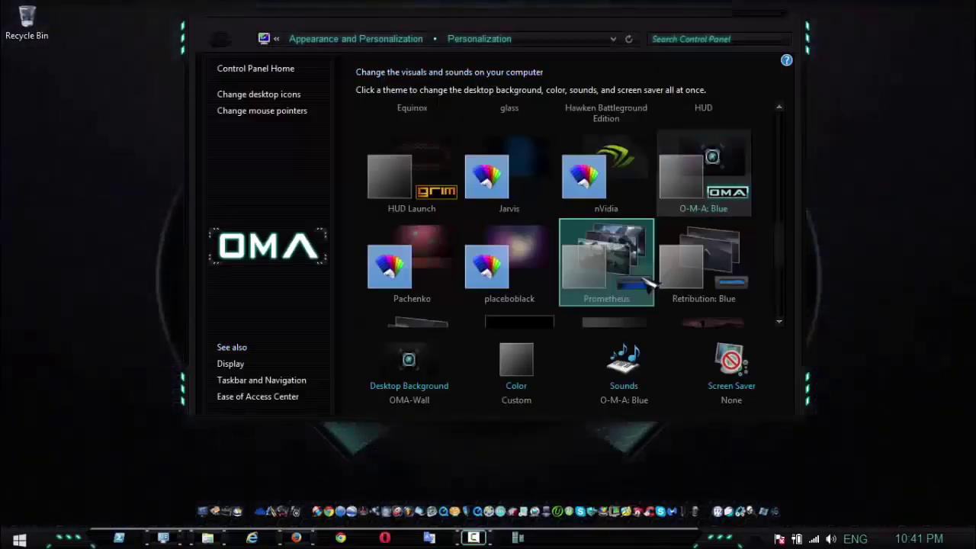
{"action": "left_click", "coordinate": [632, 178]}
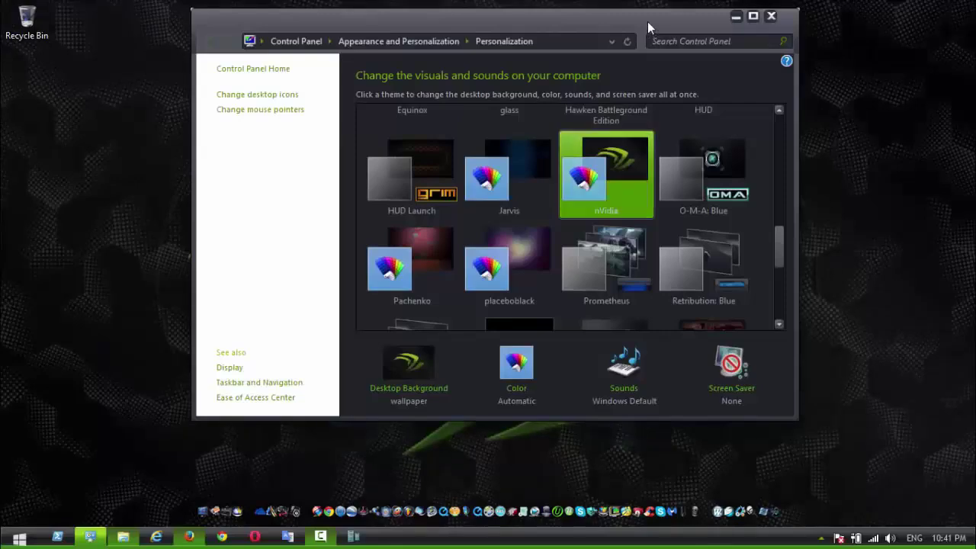
- Move the Personalization window lower and try out the Pachenko and HUD themes
{"action": "left_click_drag", "start_coordinate": [647, 21], "coordinate": [682, 69]}
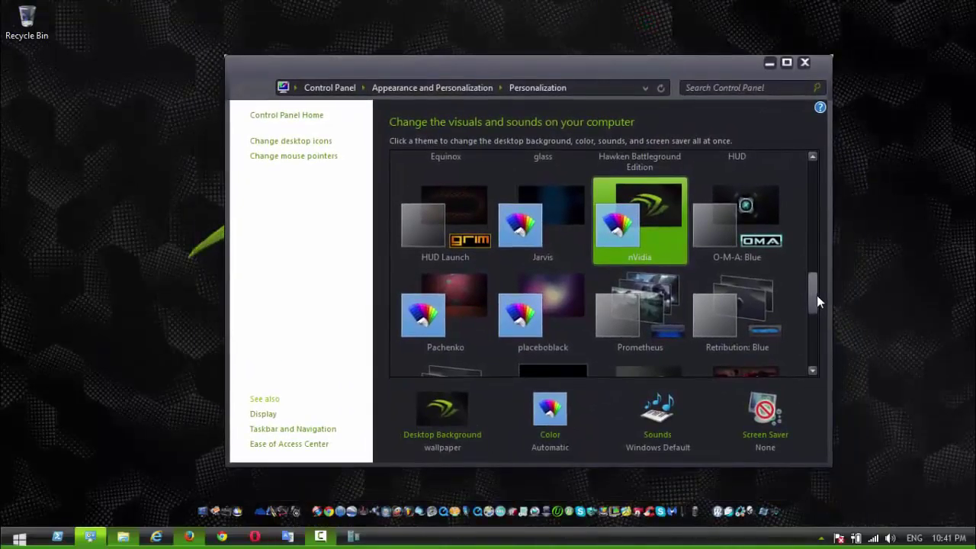
{"action": "left_click", "coordinate": [467, 299]}
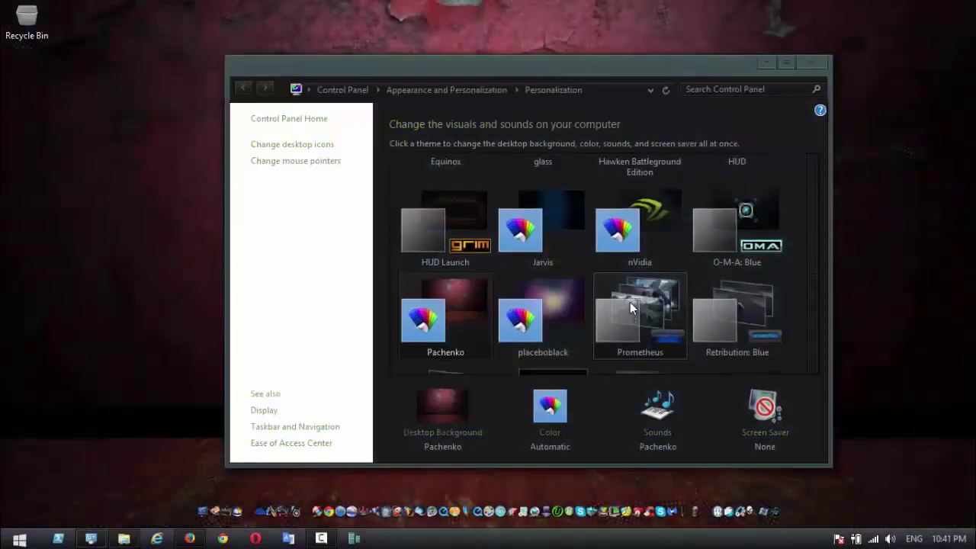
{"action": "left_click_drag", "start_coordinate": [814, 305], "coordinate": [812, 282]}
{"action": "left_click", "coordinate": [744, 258]}
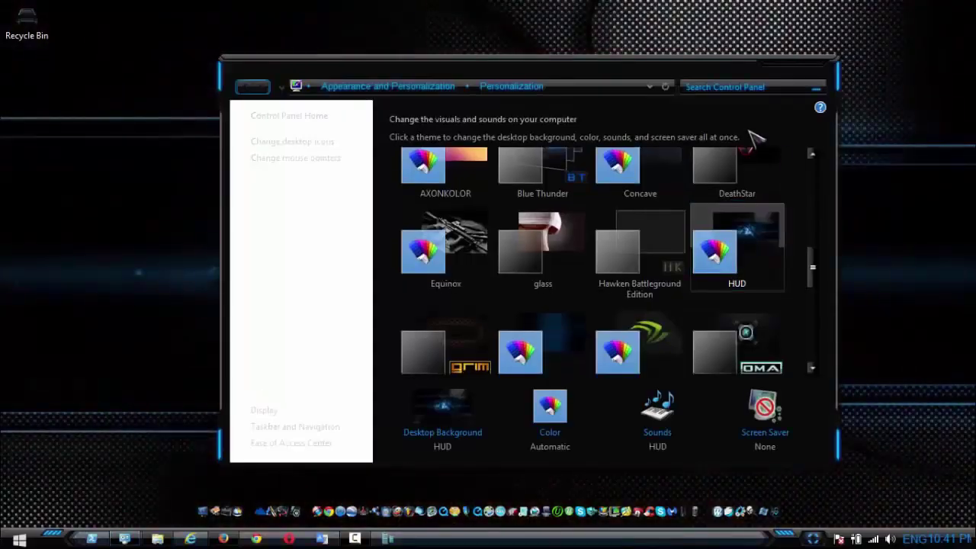
- Apply the Armoured theme and examine how it styles the desktop context menu
{"action": "left_click_drag", "start_coordinate": [694, 70], "coordinate": [684, 40]}
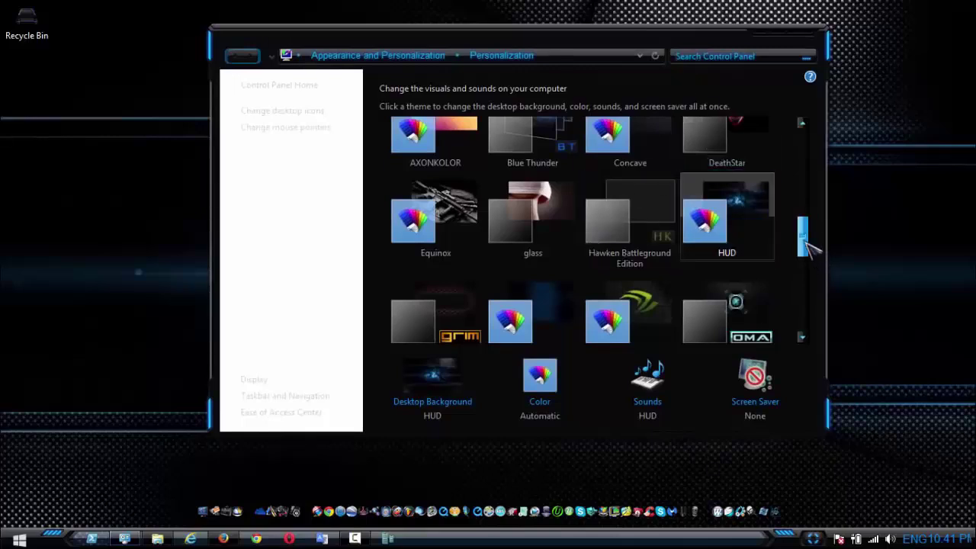
{"action": "left_click_drag", "start_coordinate": [803, 240], "coordinate": [810, 220]}
{"action": "left_click", "coordinate": [719, 182]}
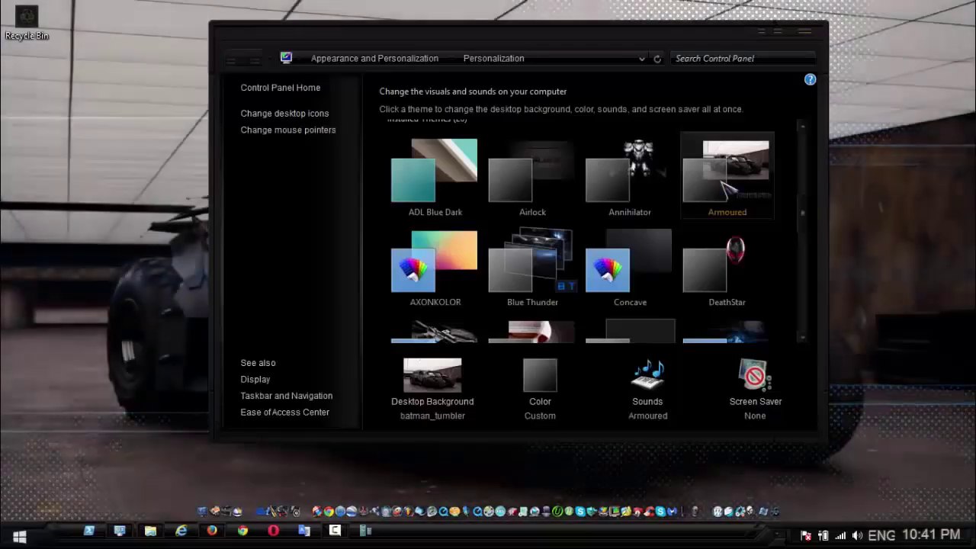
{"action": "left_click_drag", "start_coordinate": [623, 35], "coordinate": [584, 60]}
{"action": "right_click", "coordinate": [810, 180]}
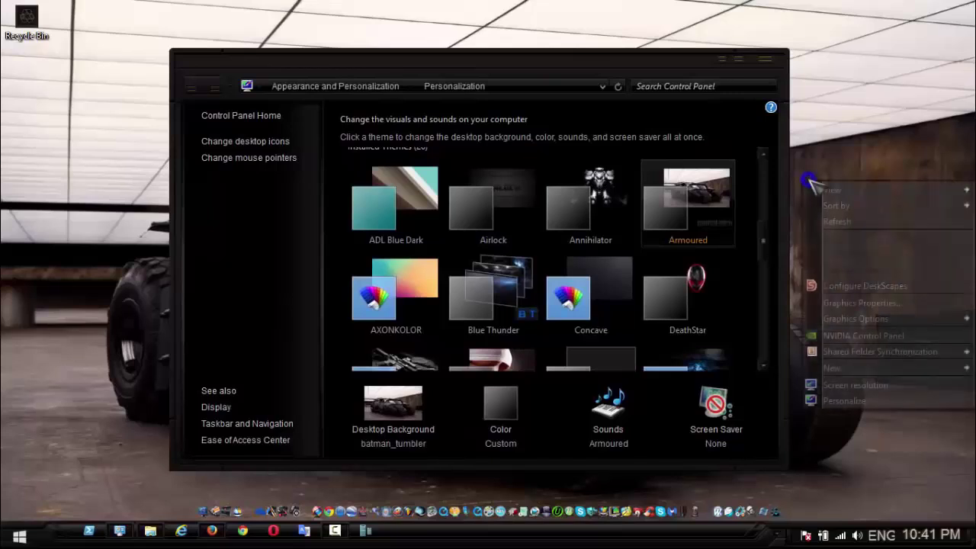
{"action": "left_click", "coordinate": [813, 121]}
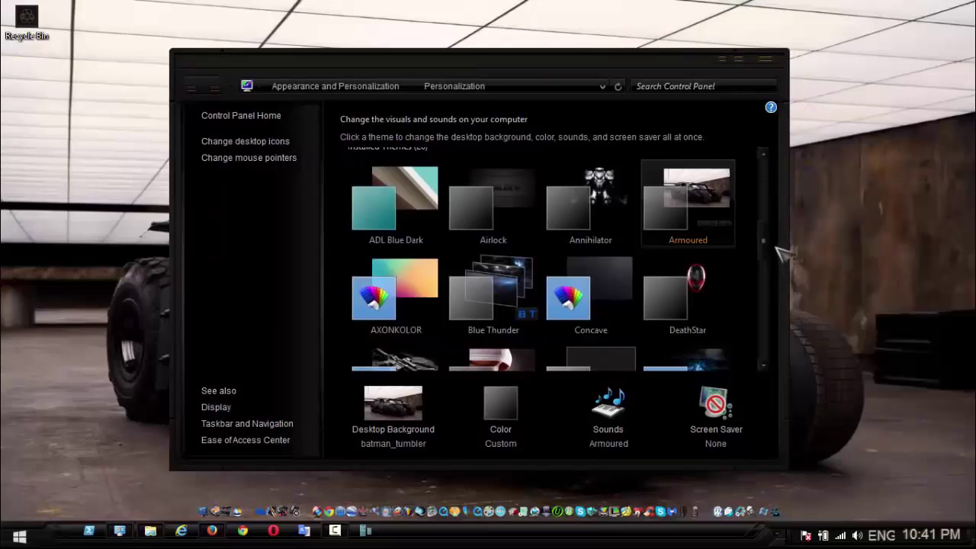
- Try the Hawken Battleground Edition theme and switch to the glass theme
{"action": "left_click_drag", "start_coordinate": [765, 241], "coordinate": [768, 269]}
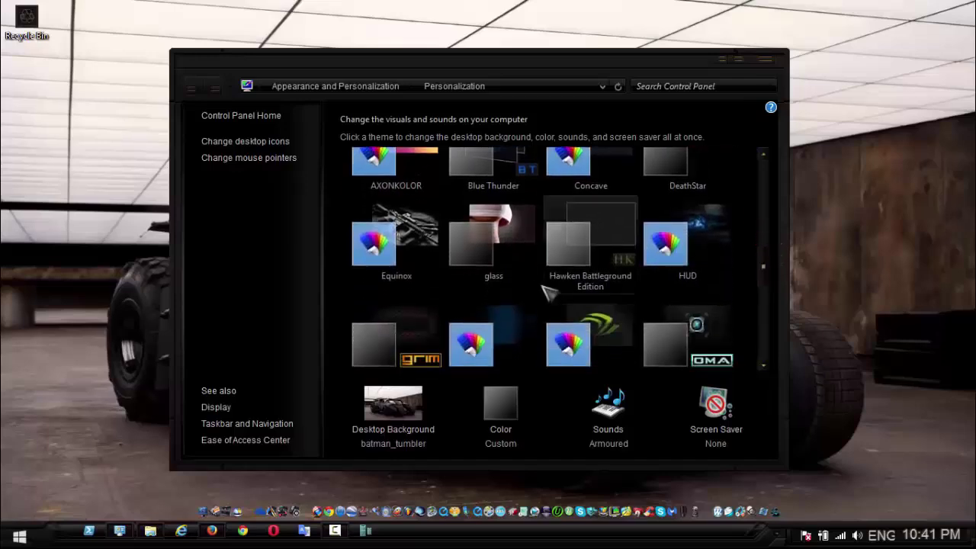
{"action": "left_click", "coordinate": [577, 262]}
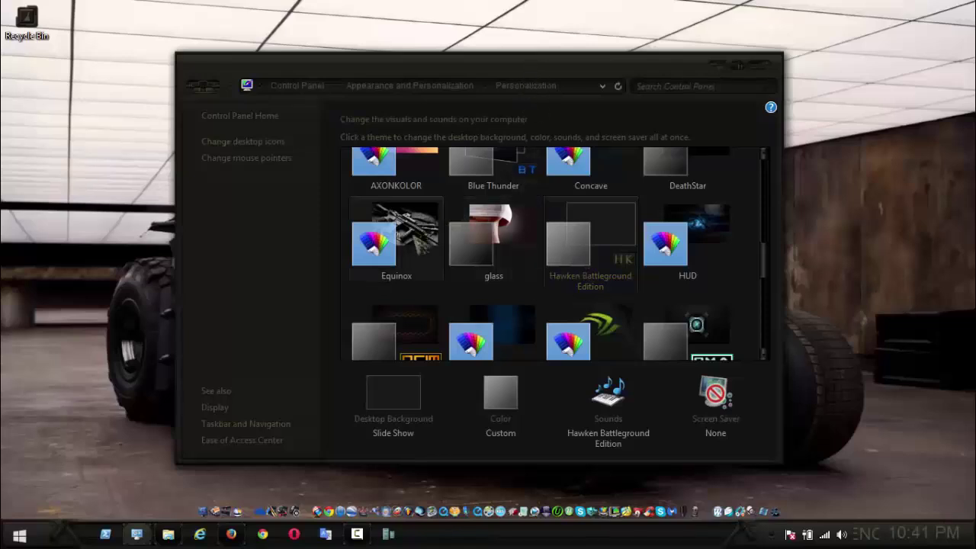
{"action": "left_click", "coordinate": [496, 238]}
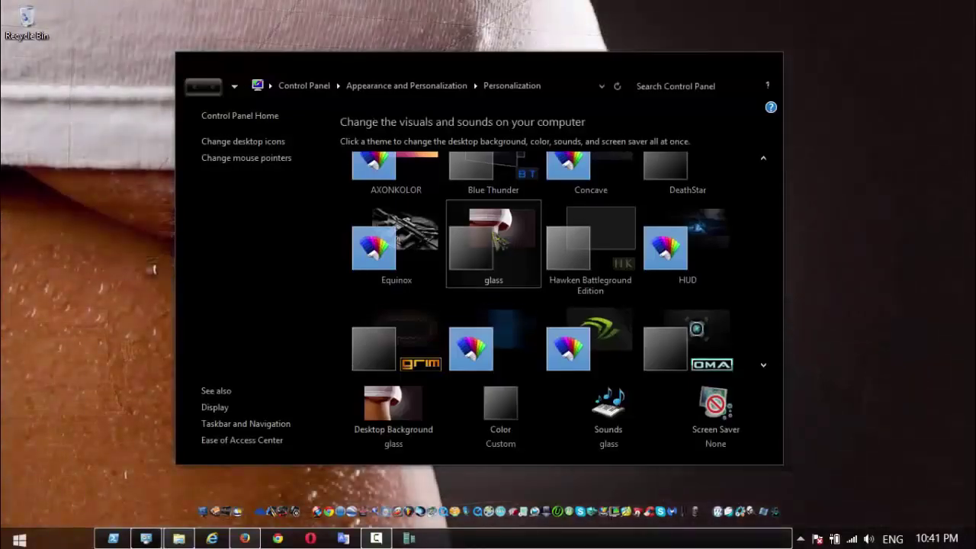
- Examine the hidden notification icons under the glass theme and close the Personalization window
{"action": "left_click_drag", "start_coordinate": [595, 65], "coordinate": [469, 16]}
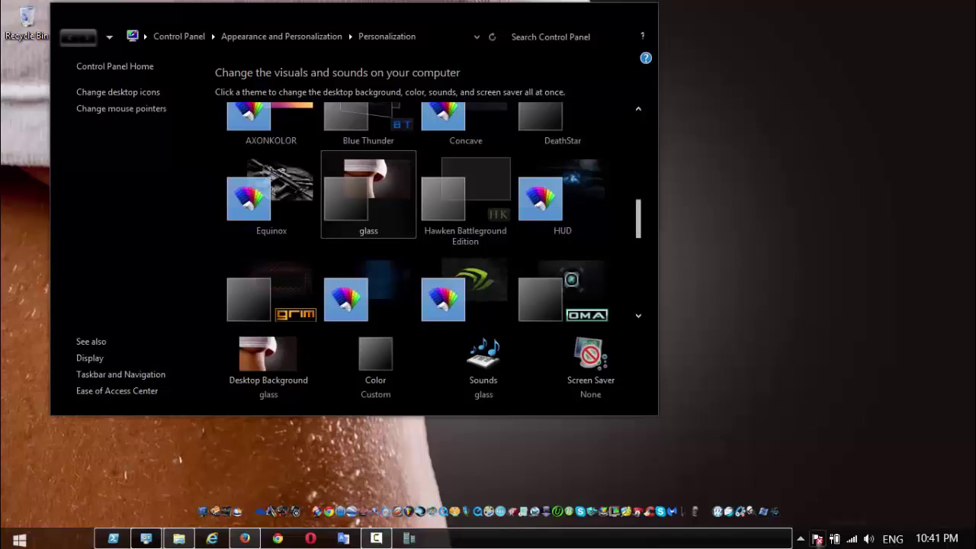
{"action": "left_click", "coordinate": [801, 540]}
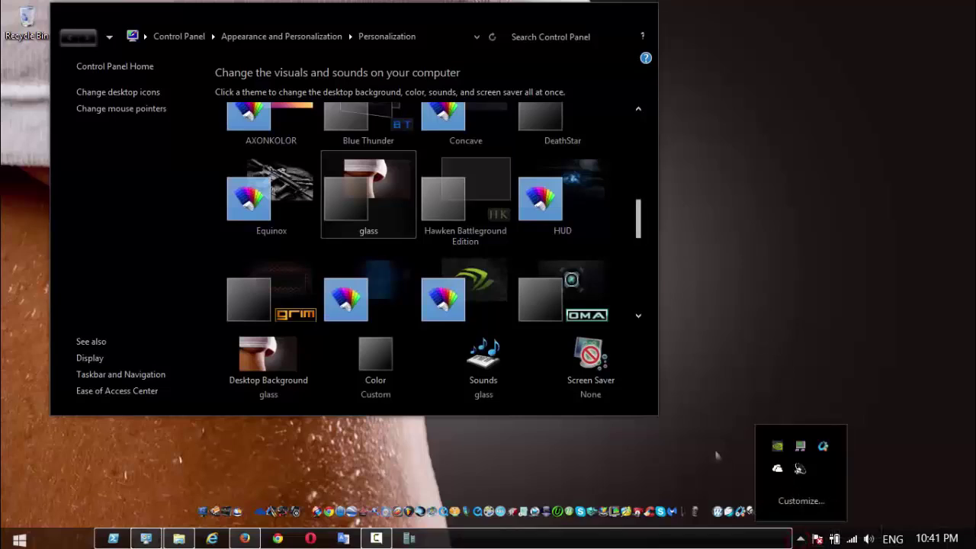
{"action": "left_click", "coordinate": [435, 449]}
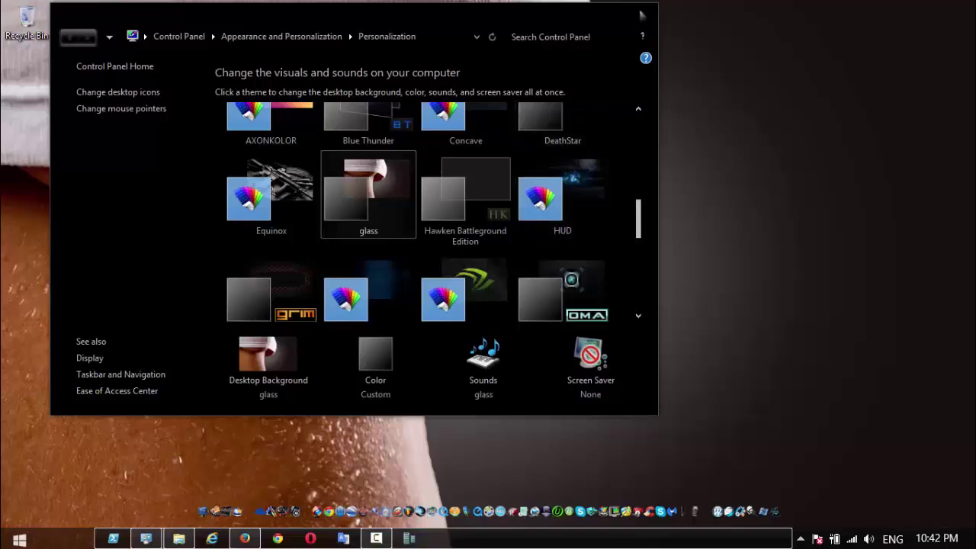
{"action": "left_click", "coordinate": [641, 11]}
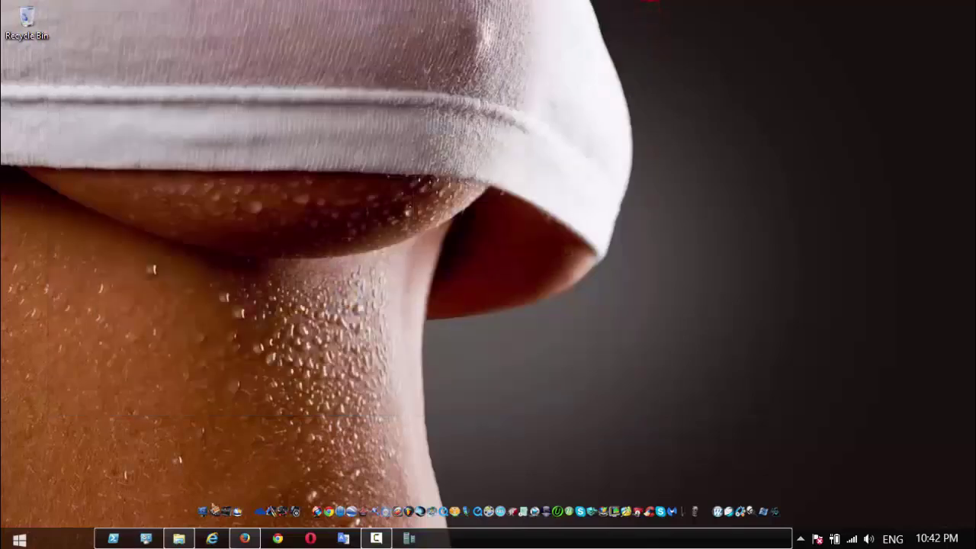
- On Local Disk (C:), move the Sufferance-Red ThemePack and TX4-Orange ThemePack folders into the Windows skins folder
{"action": "left_click", "coordinate": [237, 511]}
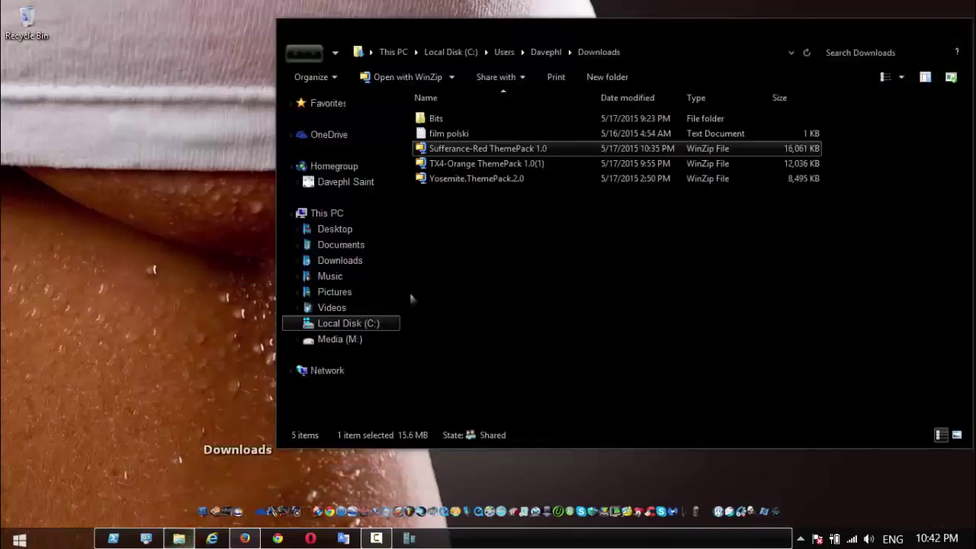
{"action": "left_click", "coordinate": [336, 214]}
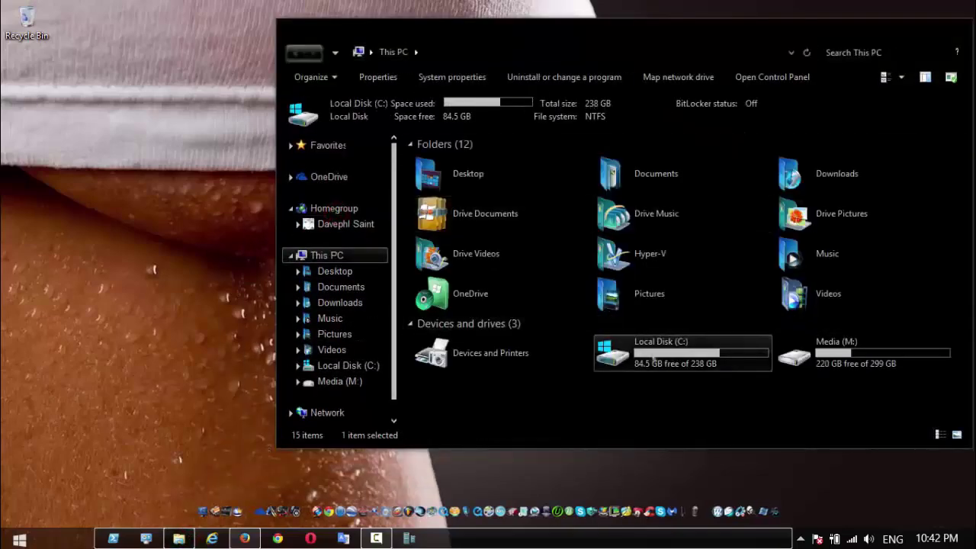
{"action": "double_click", "coordinate": [654, 359]}
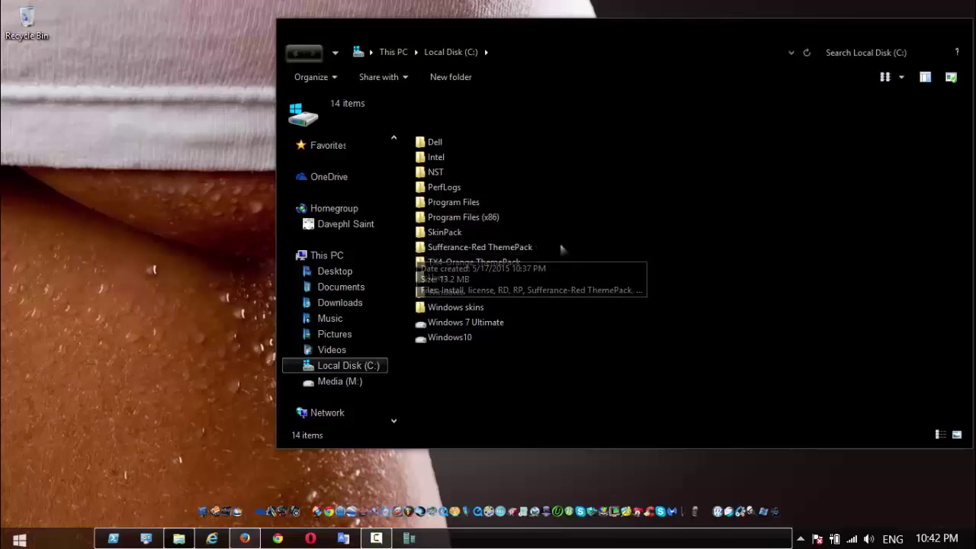
{"action": "left_click_drag", "start_coordinate": [558, 247], "coordinate": [483, 267]}
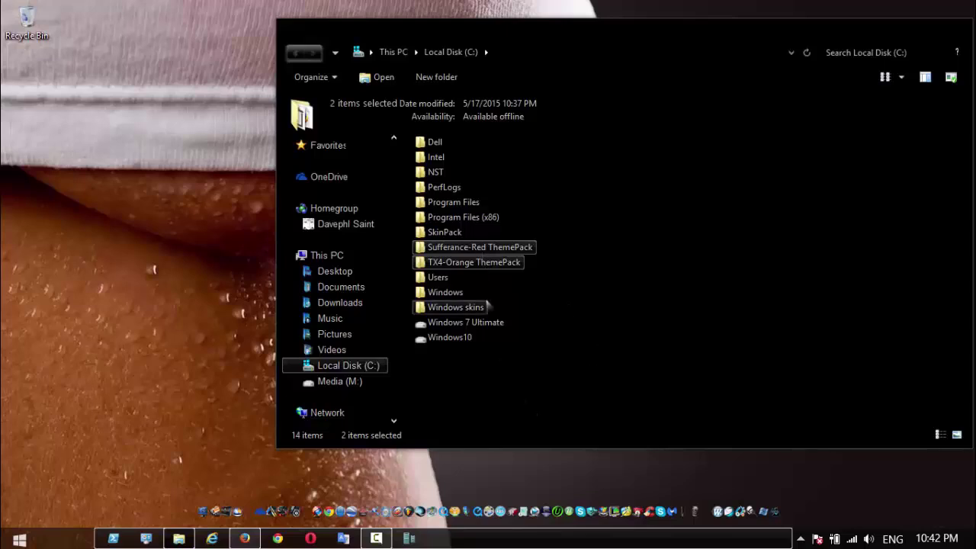
{"action": "left_click", "coordinate": [481, 263]}
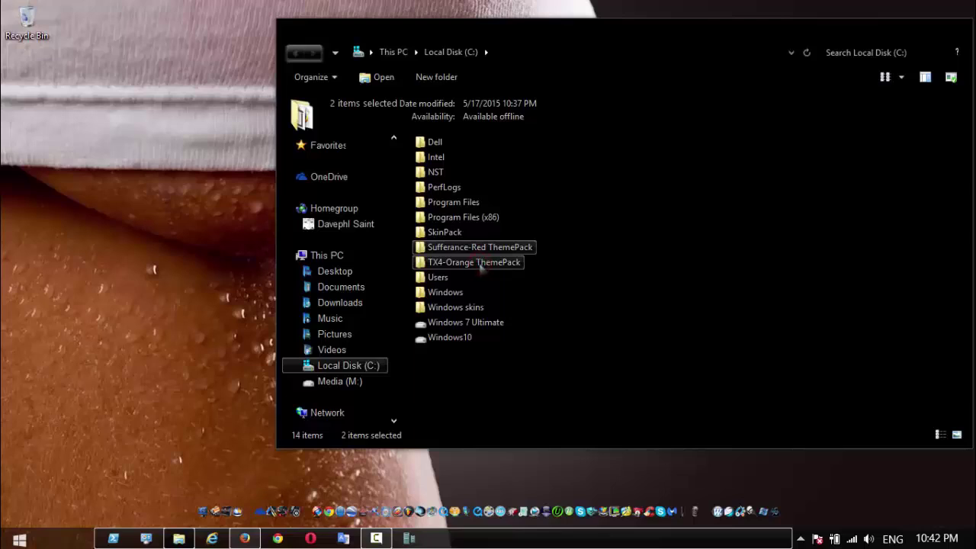
{"action": "left_click_drag", "start_coordinate": [480, 264], "coordinate": [480, 308]}
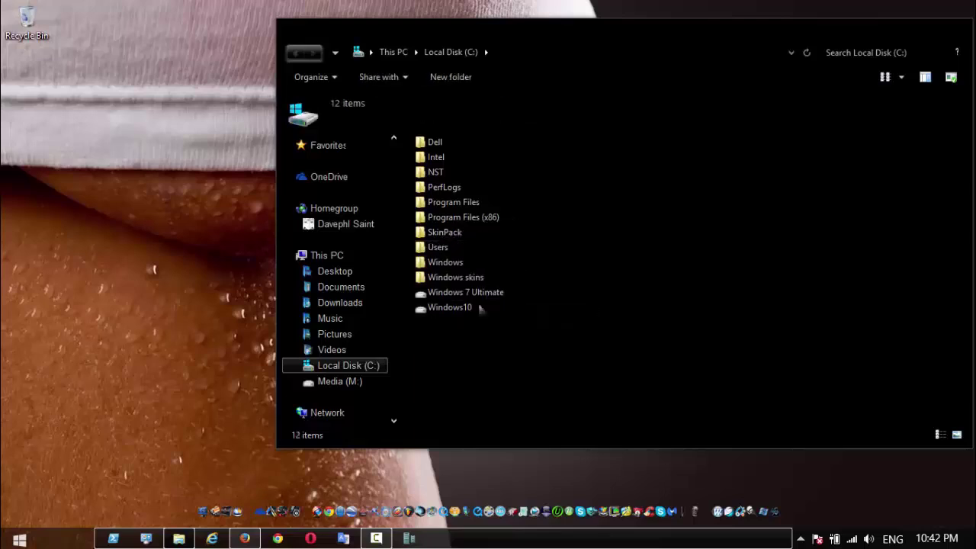
- Examine the contents of the SkinPack folder on Local Disk (C:) and open the Windows skins folder to check its theme packs
{"action": "mouse_move", "coordinate": [455, 282]}
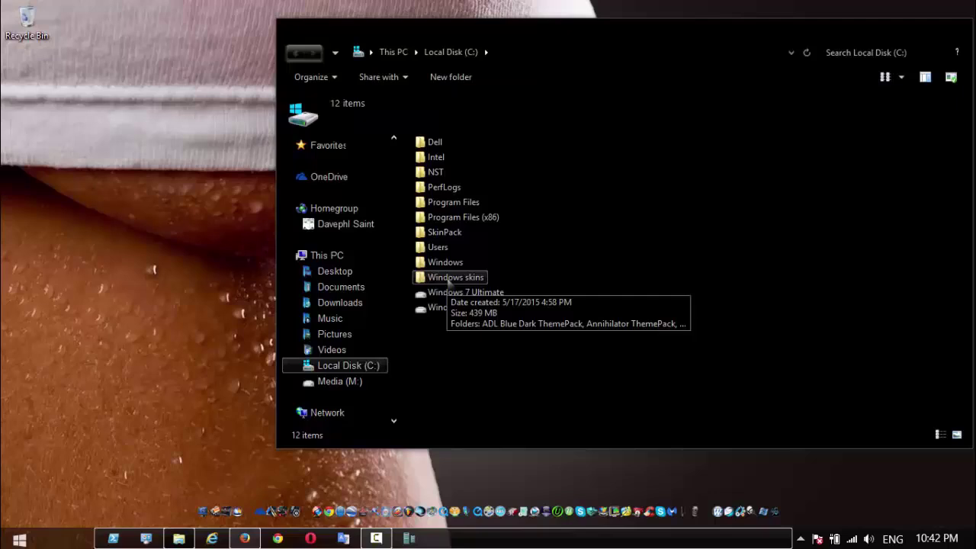
{"action": "double_click", "coordinate": [438, 233]}
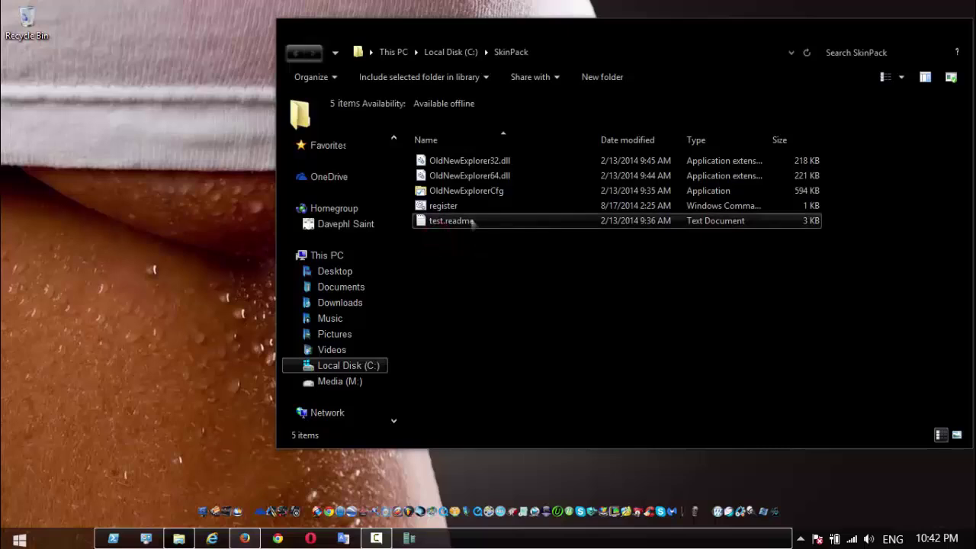
{"action": "left_click", "coordinate": [298, 51]}
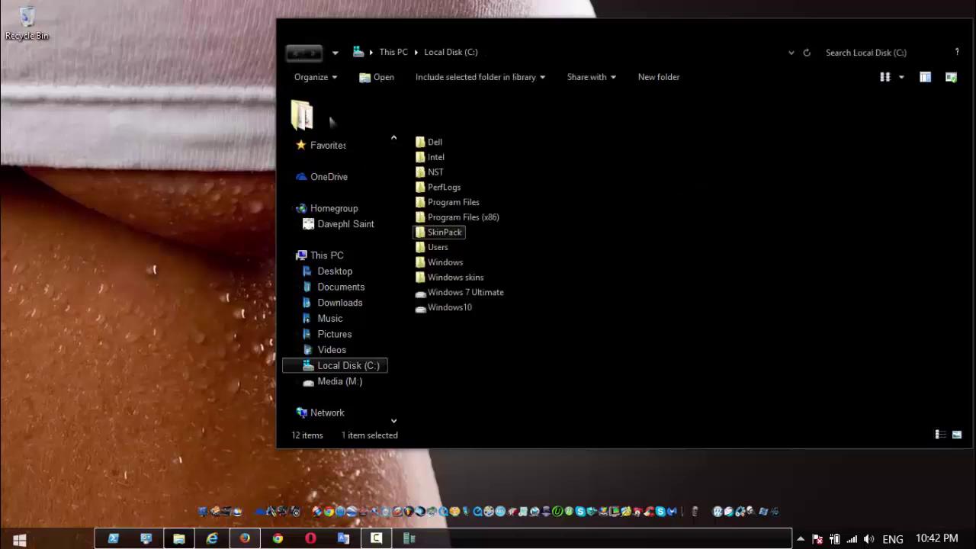
{"action": "left_click", "coordinate": [458, 278]}
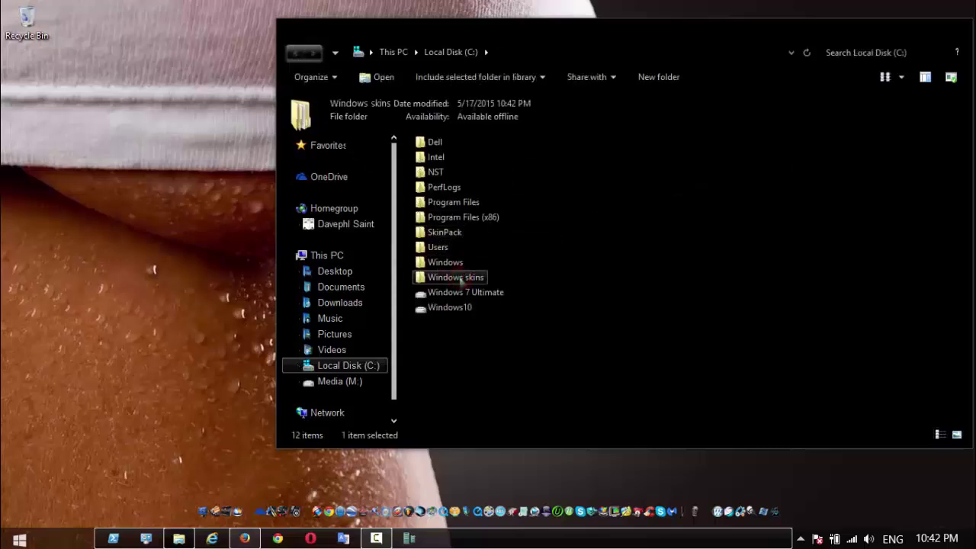
{"action": "double_click", "coordinate": [458, 277]}
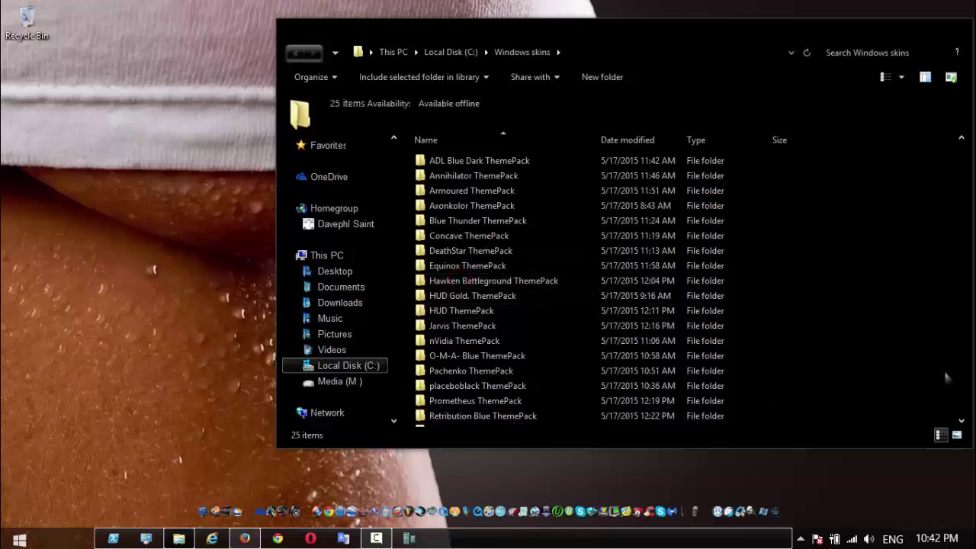
- Open the SkinPack folder inside Windows skins and start the bLend application from it
{"action": "left_click_drag", "start_coordinate": [963, 252], "coordinate": [963, 326]}
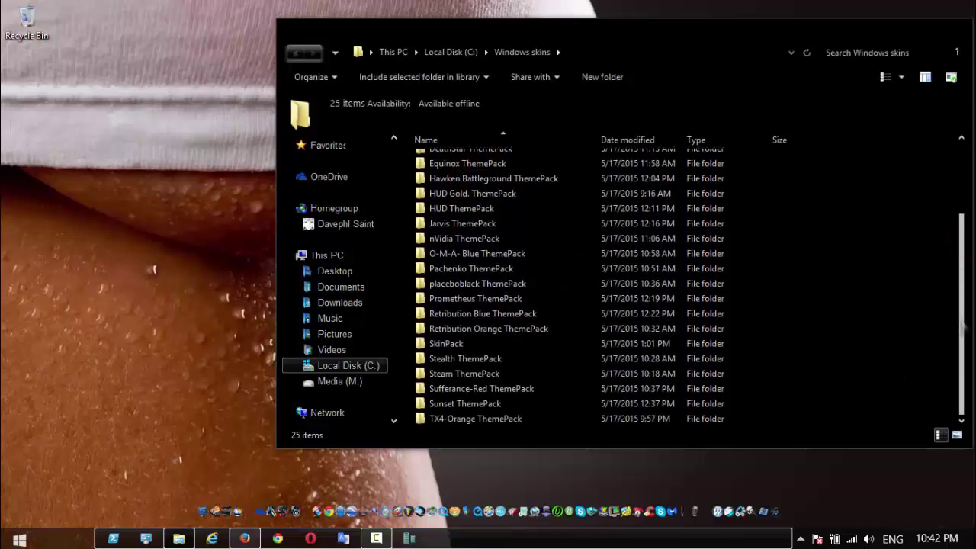
{"action": "double_click", "coordinate": [456, 345]}
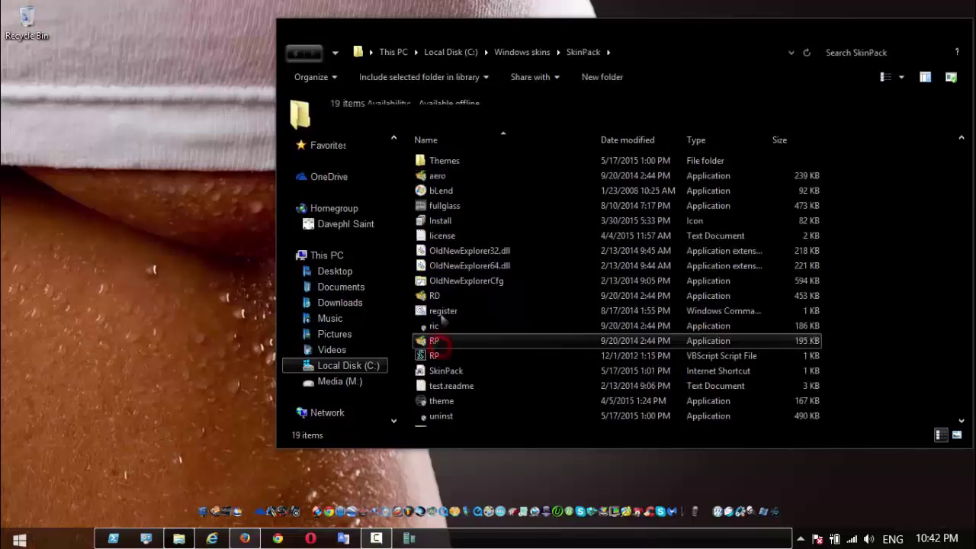
{"action": "left_click", "coordinate": [449, 205]}
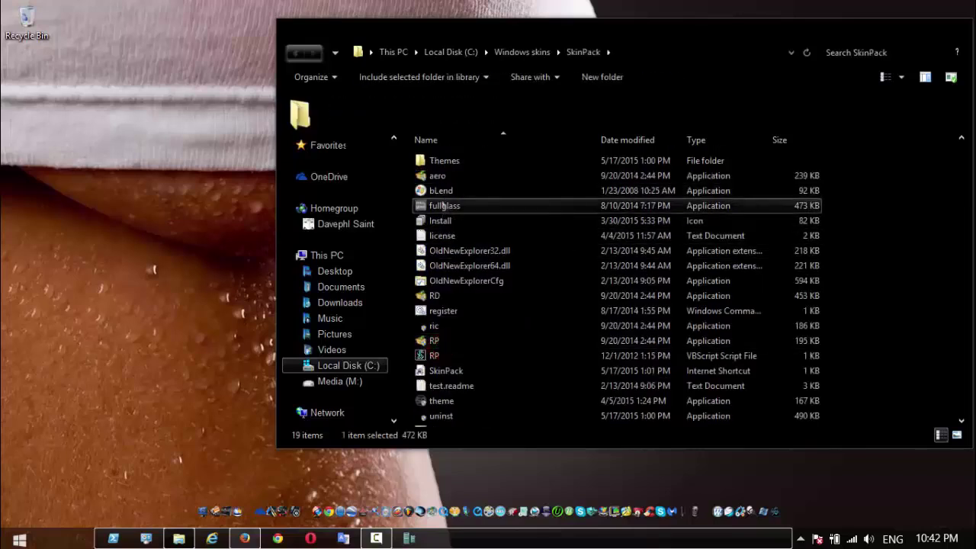
{"action": "double_click", "coordinate": [441, 191]}
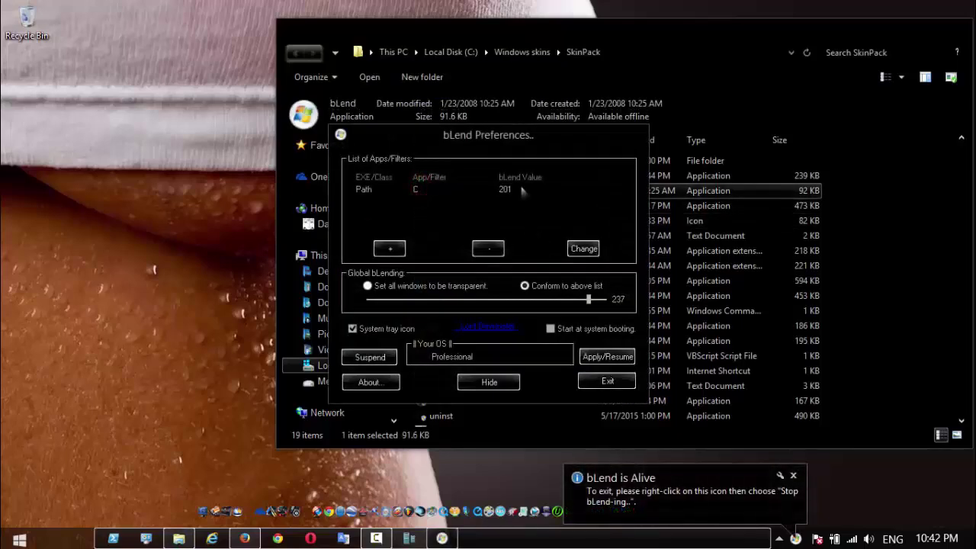
- Accept the C path entry in bLend with transparency enabled at 201 and place the preferences window beside the SkinPack folder window
{"action": "left_click", "coordinate": [423, 192]}
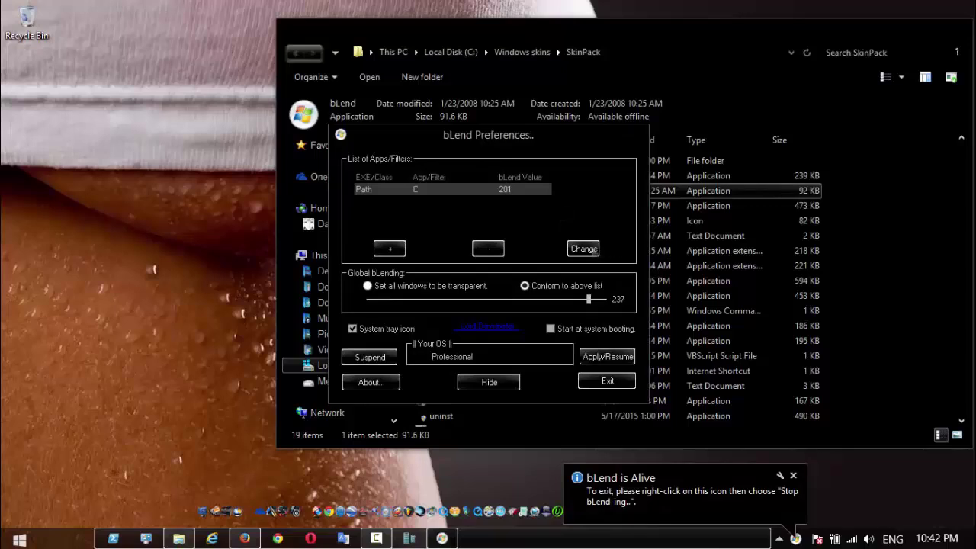
{"action": "left_click", "coordinate": [589, 249]}
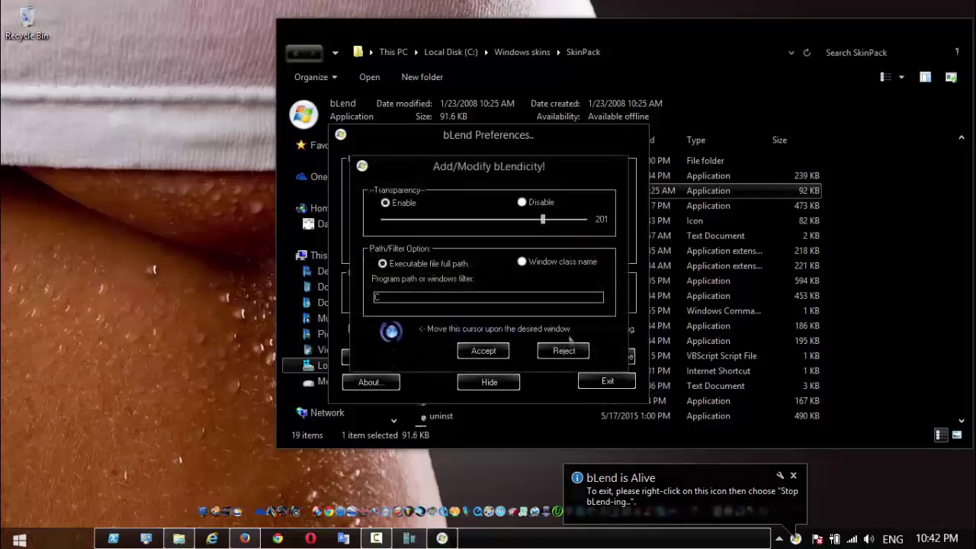
{"action": "left_click", "coordinate": [484, 350]}
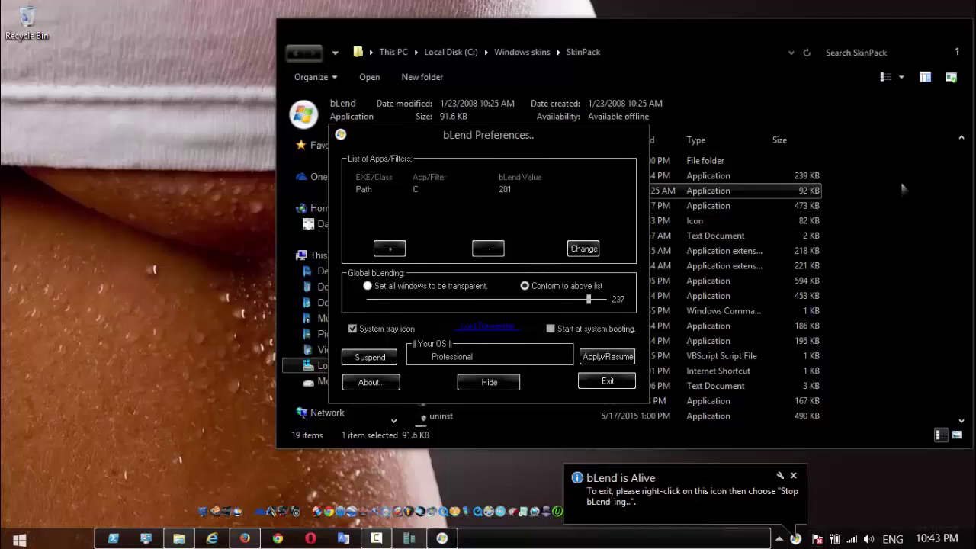
{"action": "left_click_drag", "start_coordinate": [766, 33], "coordinate": [826, 75]}
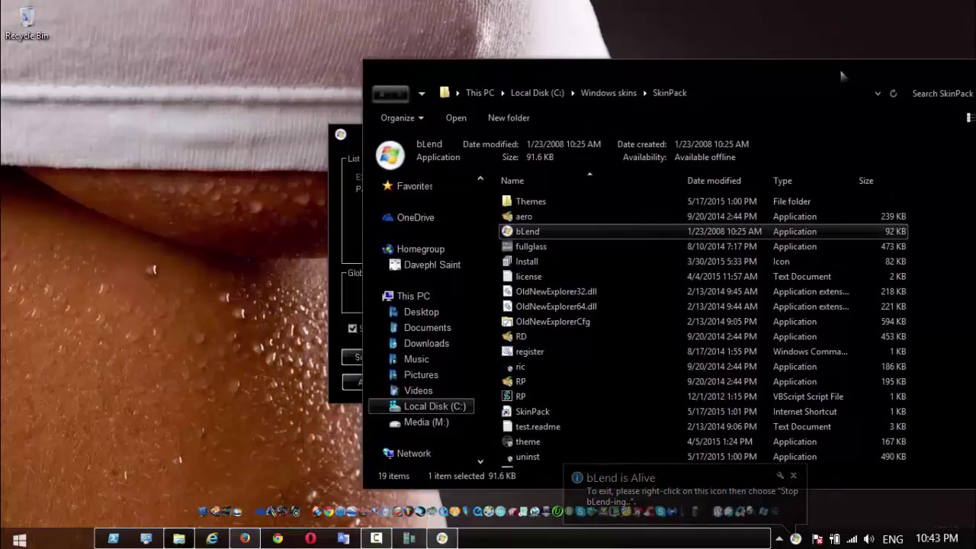
{"action": "left_click_drag", "start_coordinate": [358, 137], "coordinate": [67, 137]}
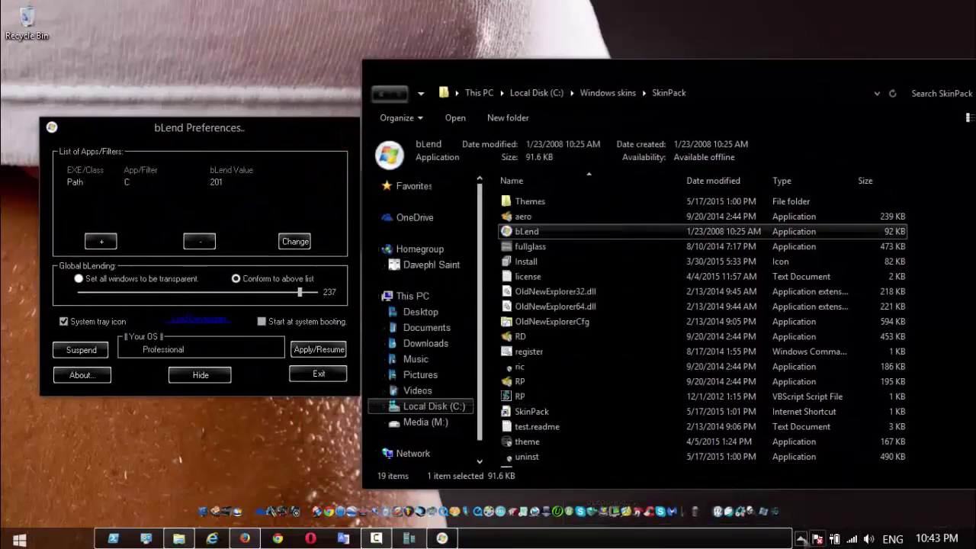
- View the About information of the glass explorer utility among the hidden notification icons and dismiss it
{"action": "left_click", "coordinate": [800, 539]}
{"action": "right_click", "coordinate": [779, 427]}
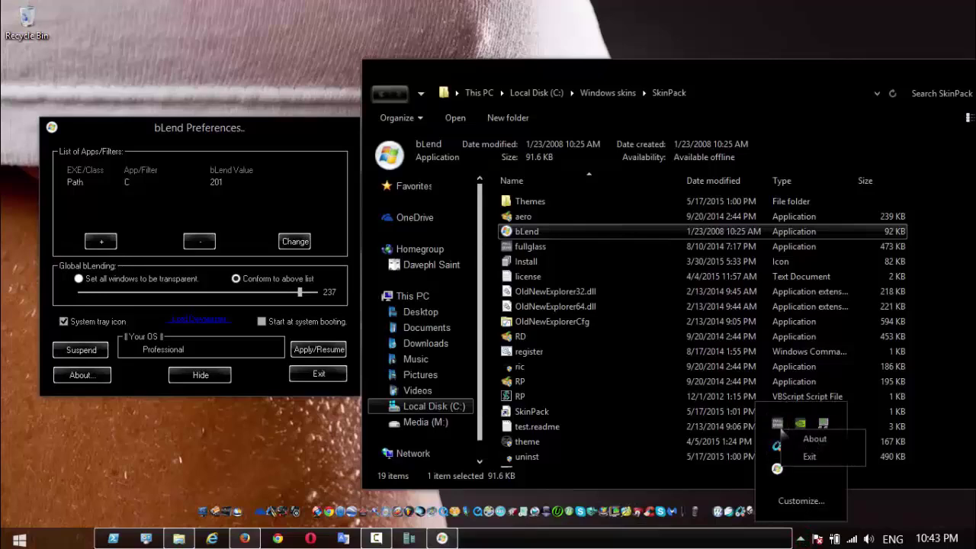
{"action": "left_click", "coordinate": [814, 439]}
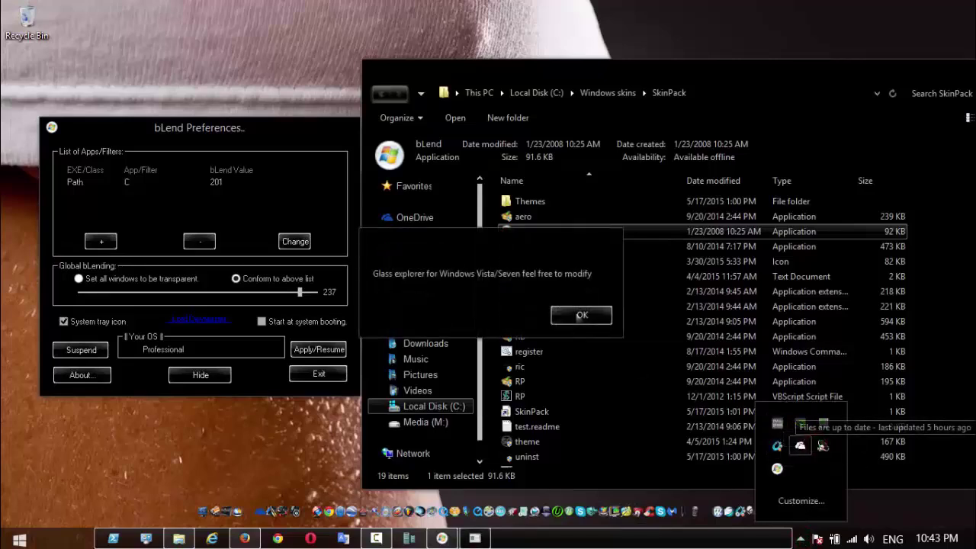
{"action": "left_click", "coordinate": [582, 315]}
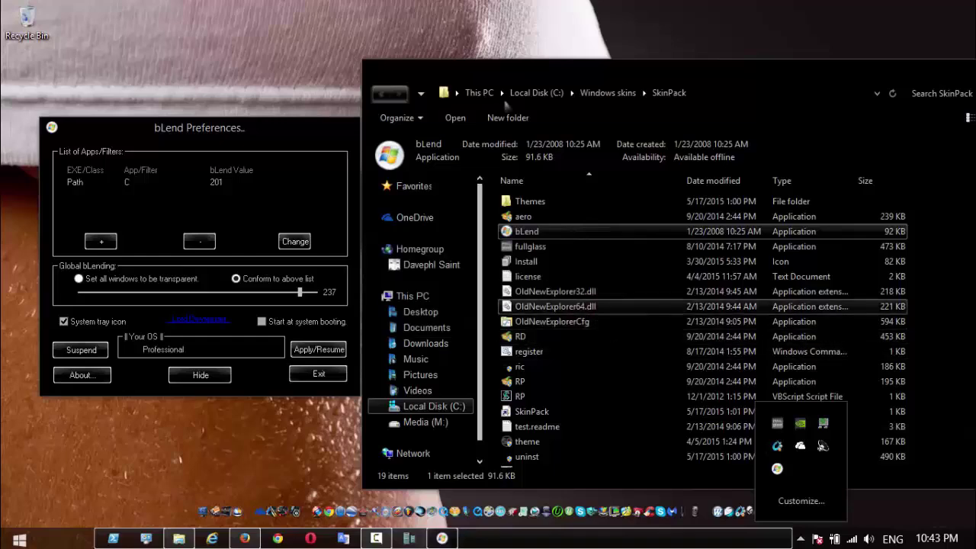
- Overlap the bLend and SkinPack windows to check the transparency, close bLend Preferences and reposition the folder window
{"action": "left_click_drag", "start_coordinate": [221, 128], "coordinate": [221, 69]}
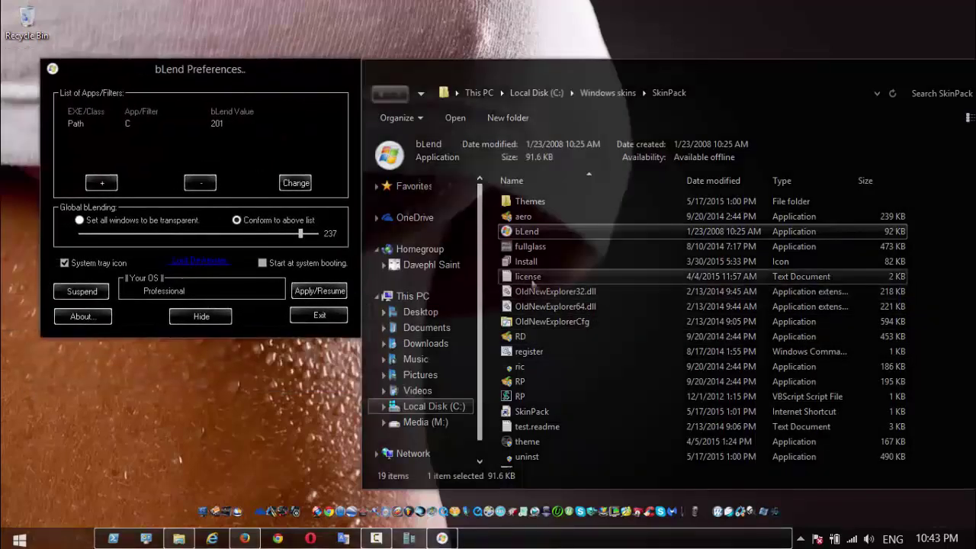
{"action": "left_click_drag", "start_coordinate": [682, 82], "coordinate": [505, 30]}
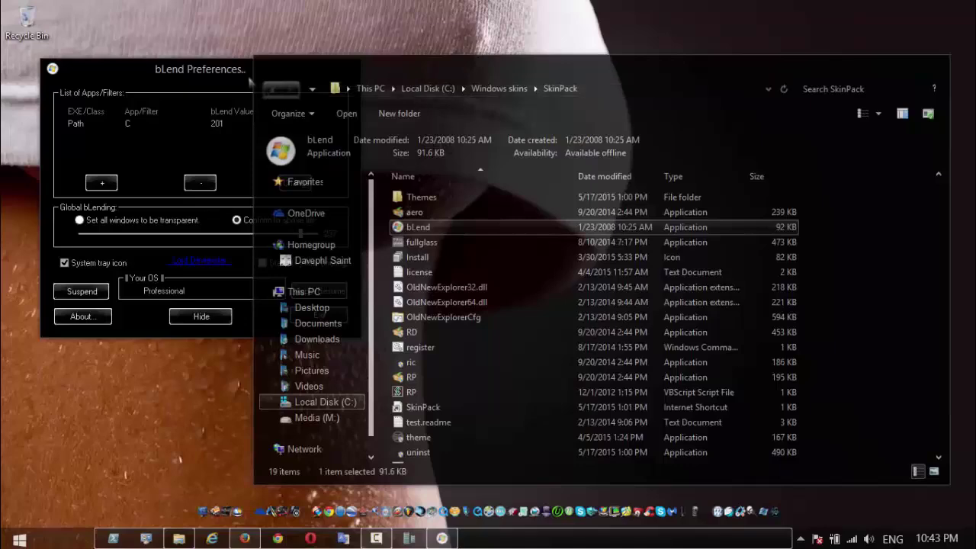
{"action": "left_click_drag", "start_coordinate": [211, 73], "coordinate": [207, 86]}
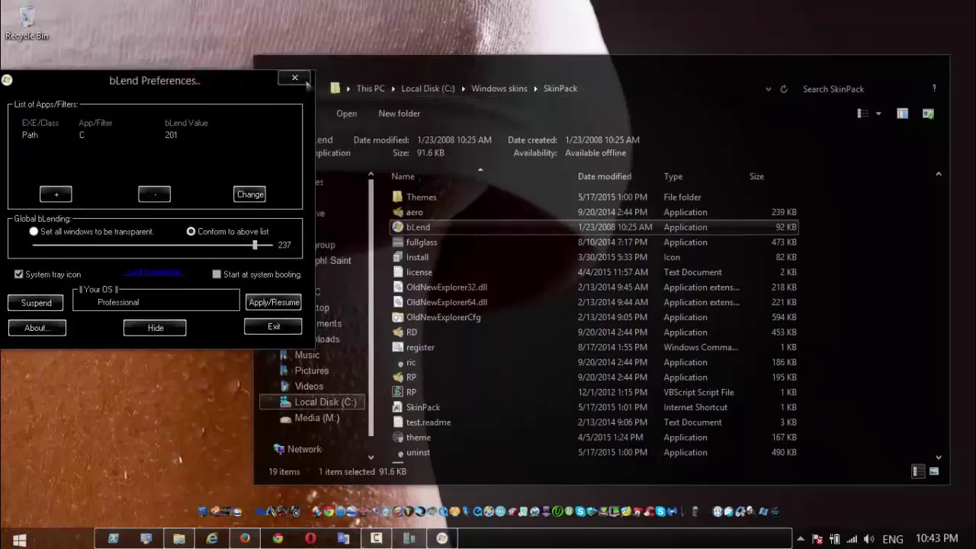
{"action": "left_click", "coordinate": [303, 88]}
{"action": "left_click_drag", "start_coordinate": [321, 59], "coordinate": [134, 21]}
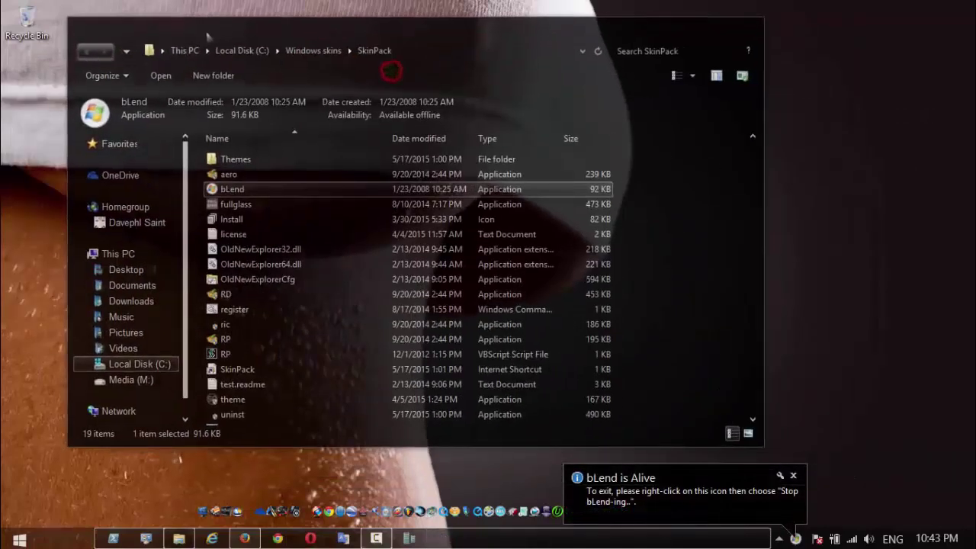
- Show This PC and examine how its window, the desktop context menu and the Start menu look with transparency
{"action": "left_click", "coordinate": [119, 254]}
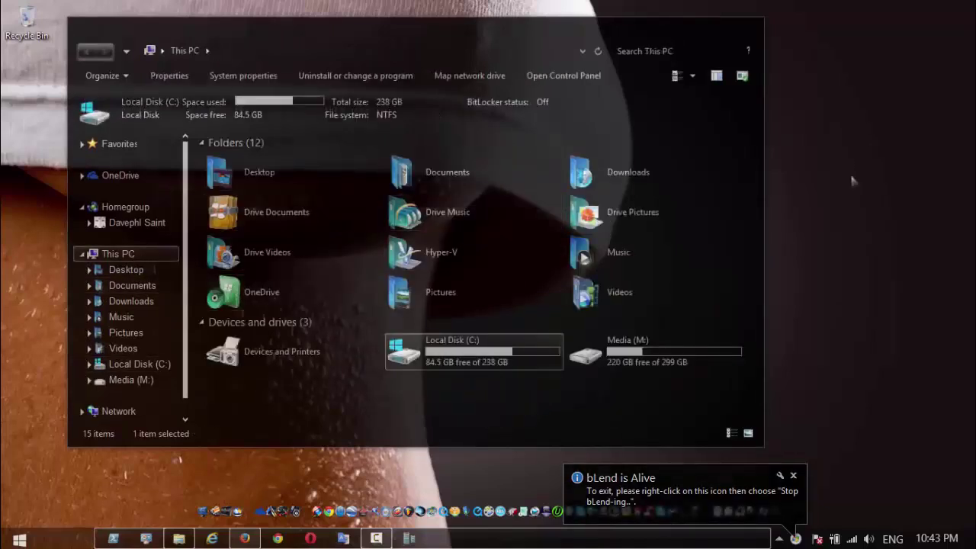
{"action": "right_click", "coordinate": [104, 497]}
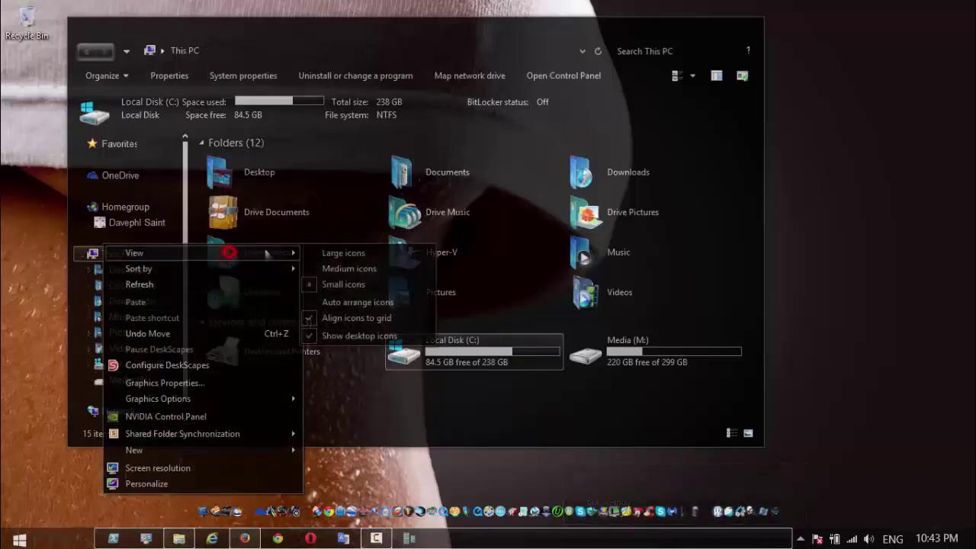
{"action": "left_click", "coordinate": [323, 347]}
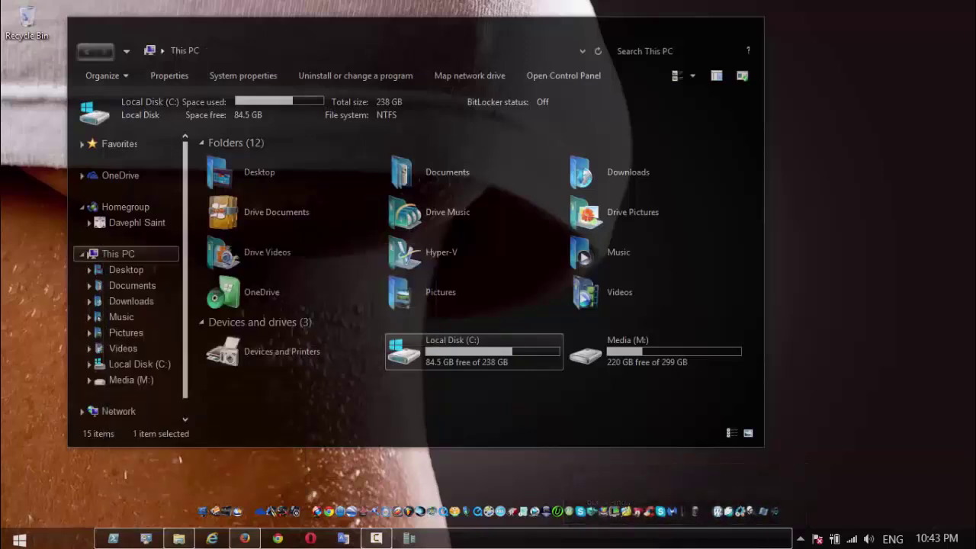
{"action": "key", "text": "super"}
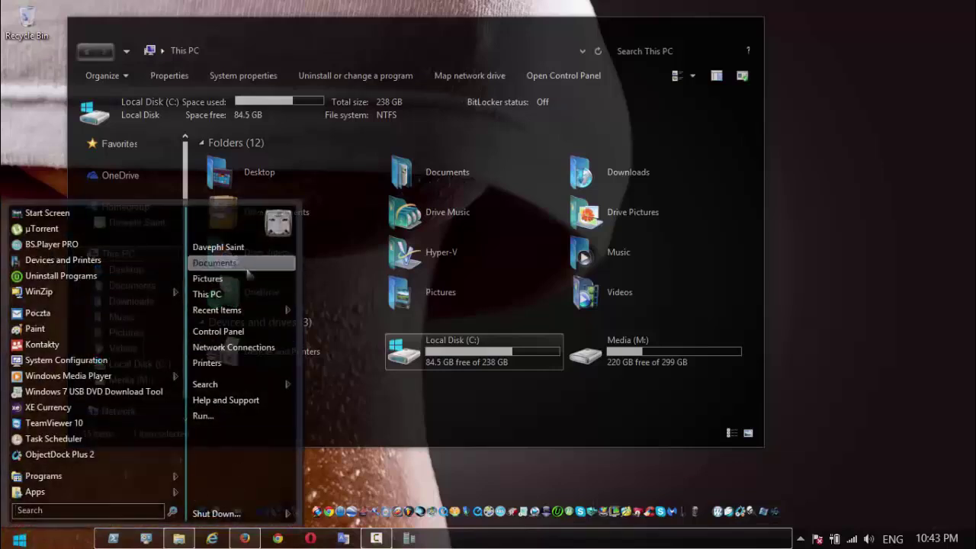
{"action": "left_click", "coordinate": [490, 466]}
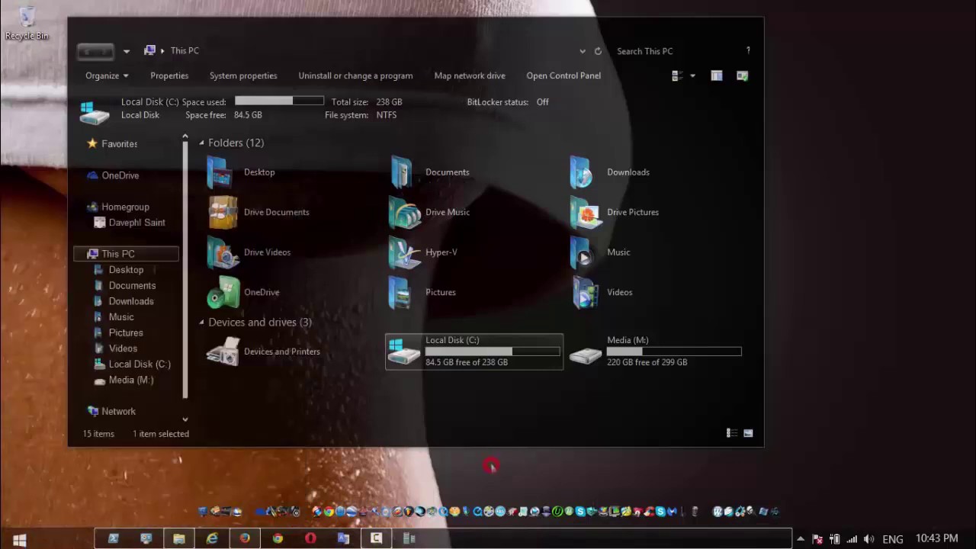
{"action": "left_click_drag", "start_coordinate": [597, 36], "coordinate": [723, 53]}
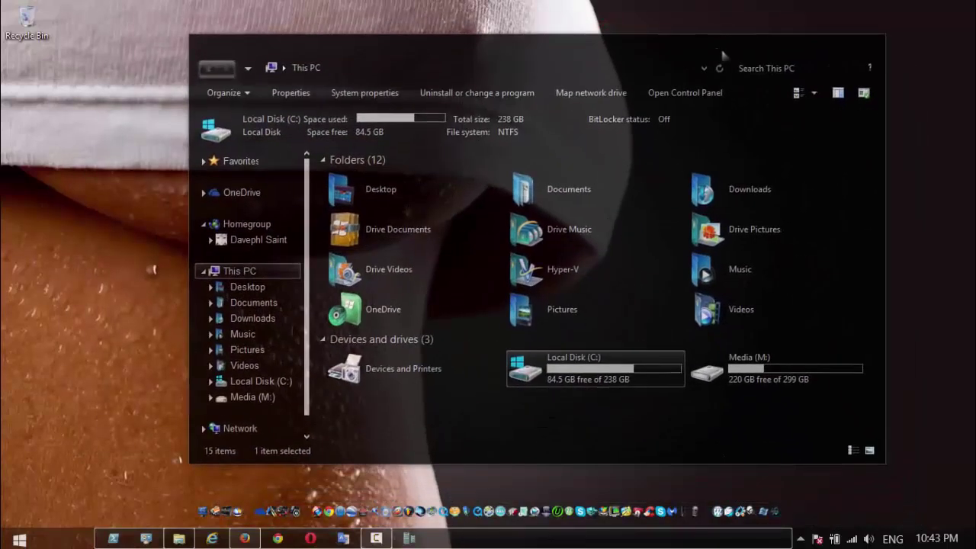
- Apply The Wraith animated background to the desktop with DeskScapes 8 and close its configuration window
{"action": "right_click", "coordinate": [776, 17]}
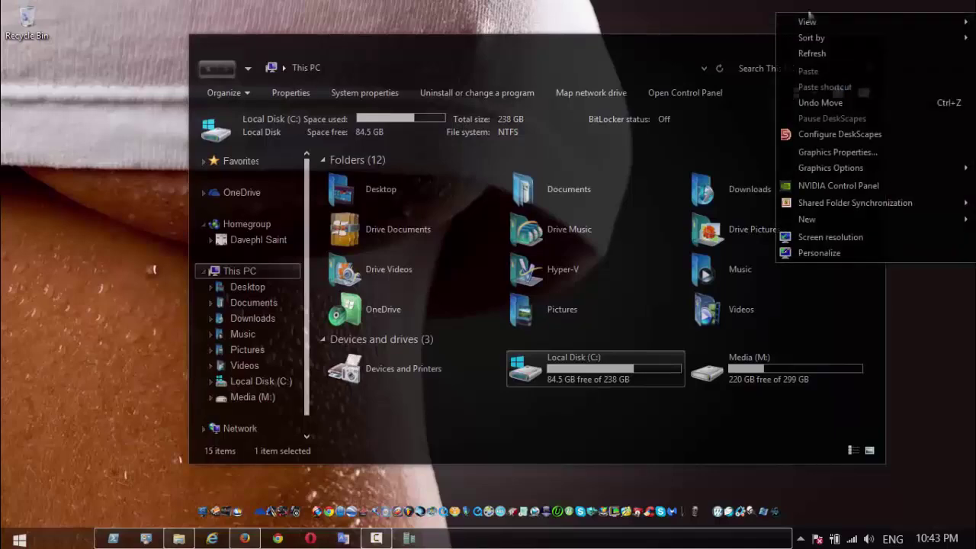
{"action": "left_click", "coordinate": [826, 135]}
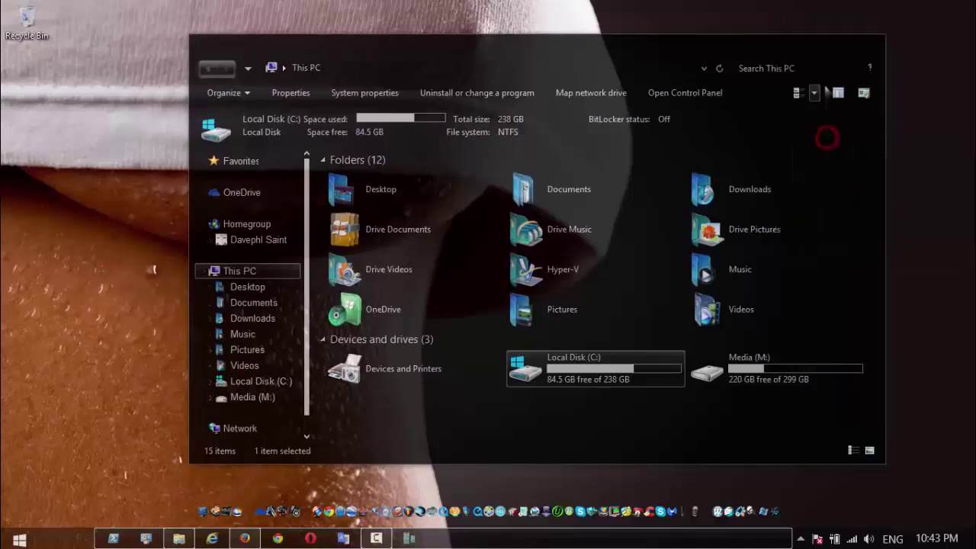
{"action": "left_click_drag", "start_coordinate": [807, 44], "coordinate": [726, 26]}
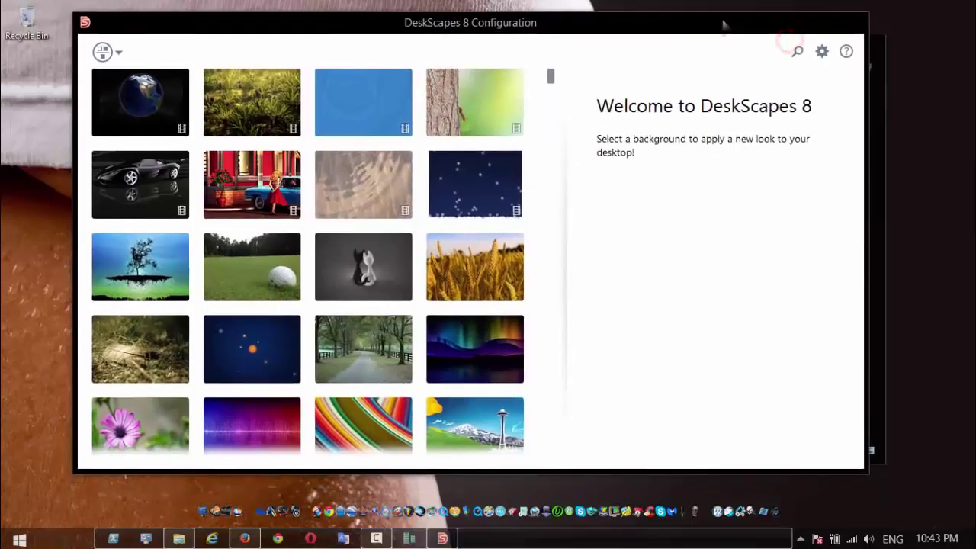
{"action": "left_click", "coordinate": [140, 183]}
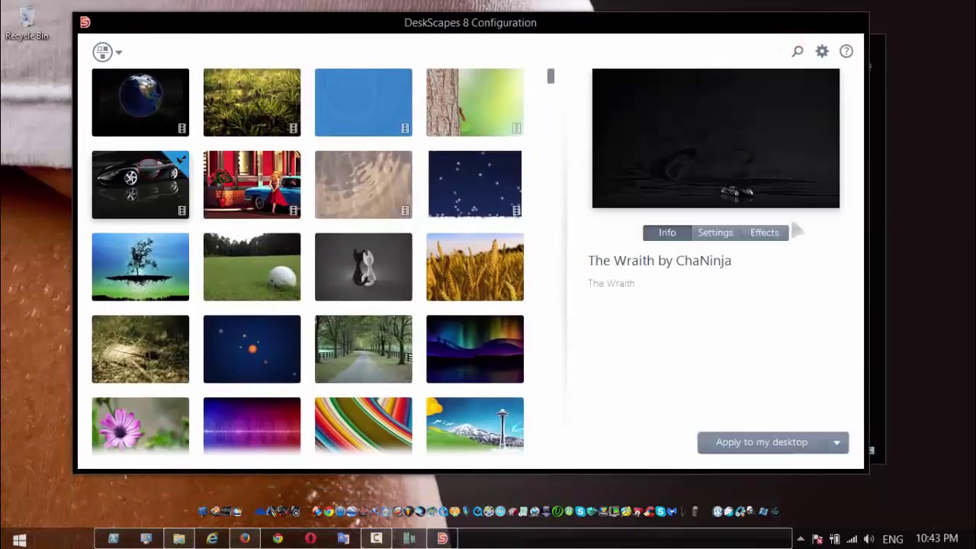
{"action": "left_click", "coordinate": [750, 444]}
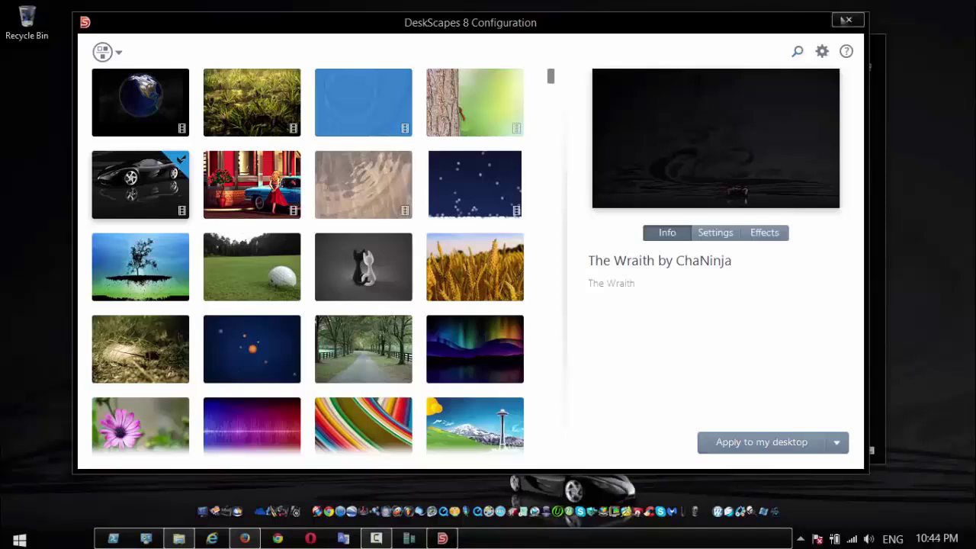
{"action": "left_click", "coordinate": [849, 21]}
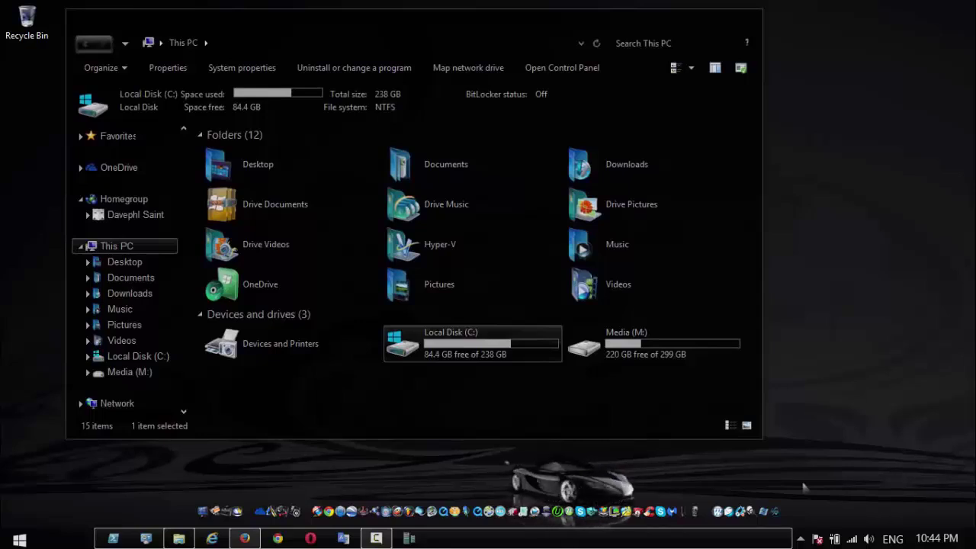
- Start Rainmeter from the installed programs and clear the desktop of open windows to show its widgets
{"action": "left_click", "coordinate": [20, 538]}
{"action": "mouse_move", "coordinate": [101, 477]}
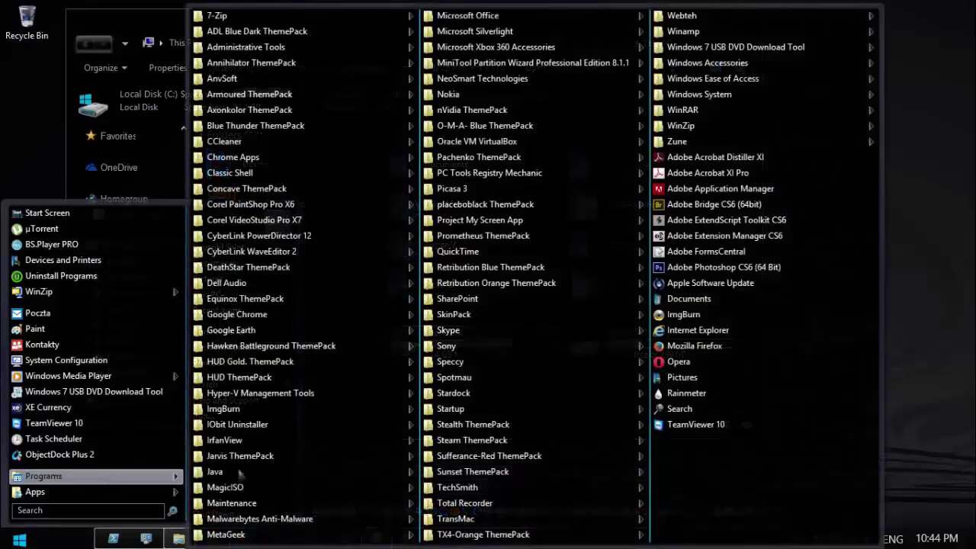
{"action": "left_click", "coordinate": [695, 395]}
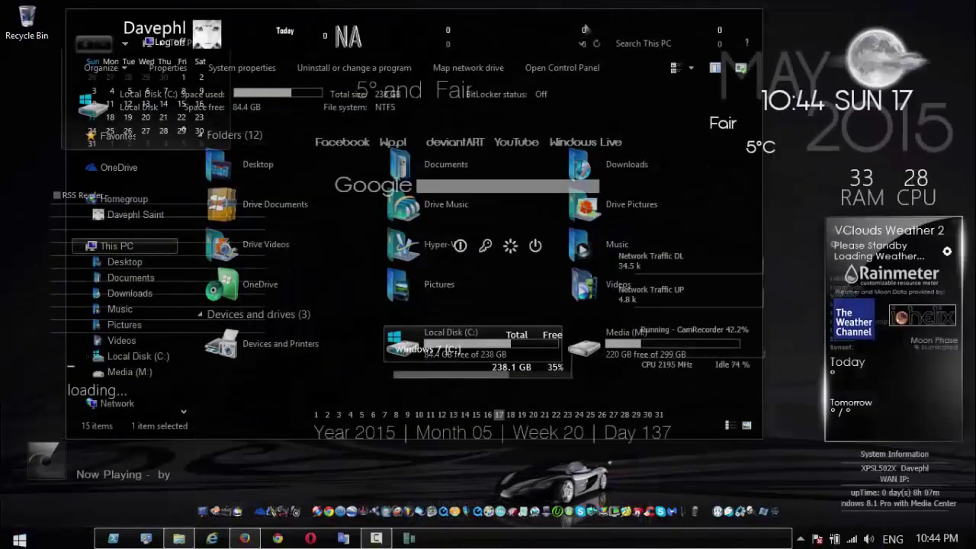
{"action": "key", "text": "super+d"}
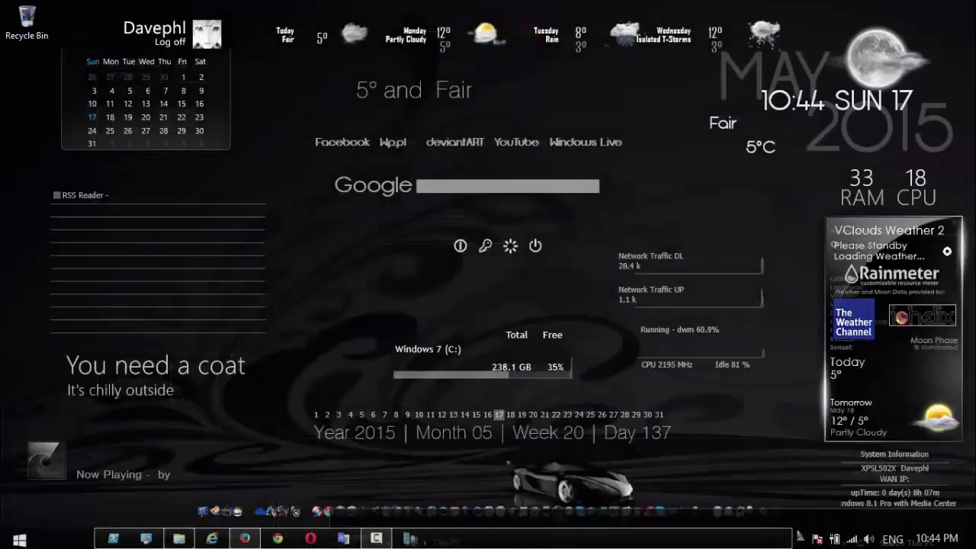
- Bring back the This PC window and browse its Desktop and Documents folders over the Rainmeter widgets
{"action": "key", "text": "super+d"}
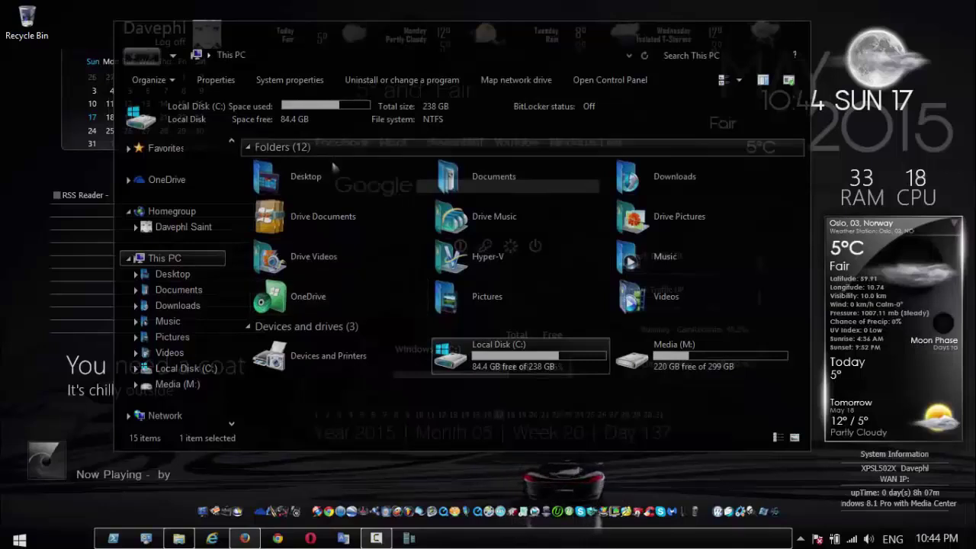
{"action": "double_click", "coordinate": [318, 183]}
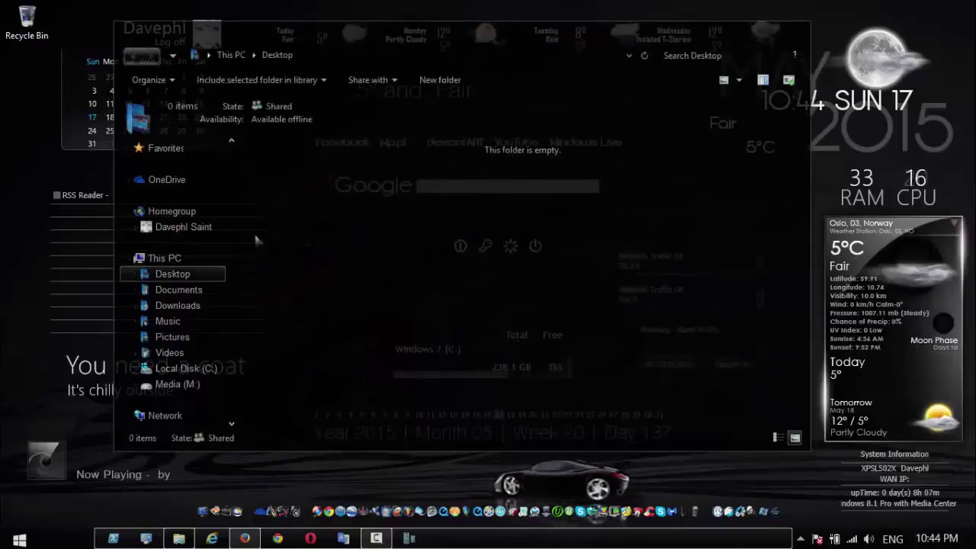
{"action": "left_click", "coordinate": [197, 294]}
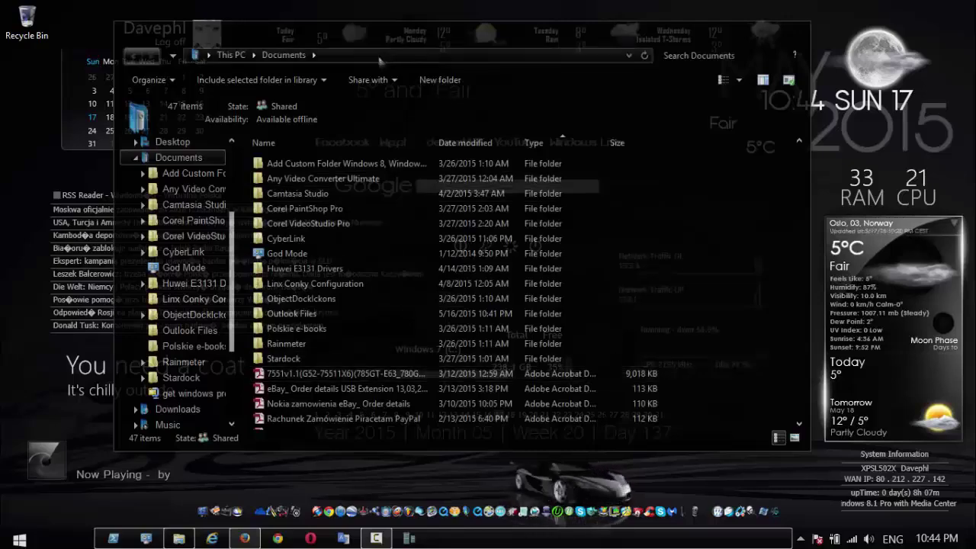
{"action": "left_click_drag", "start_coordinate": [378, 35], "coordinate": [446, 54]}
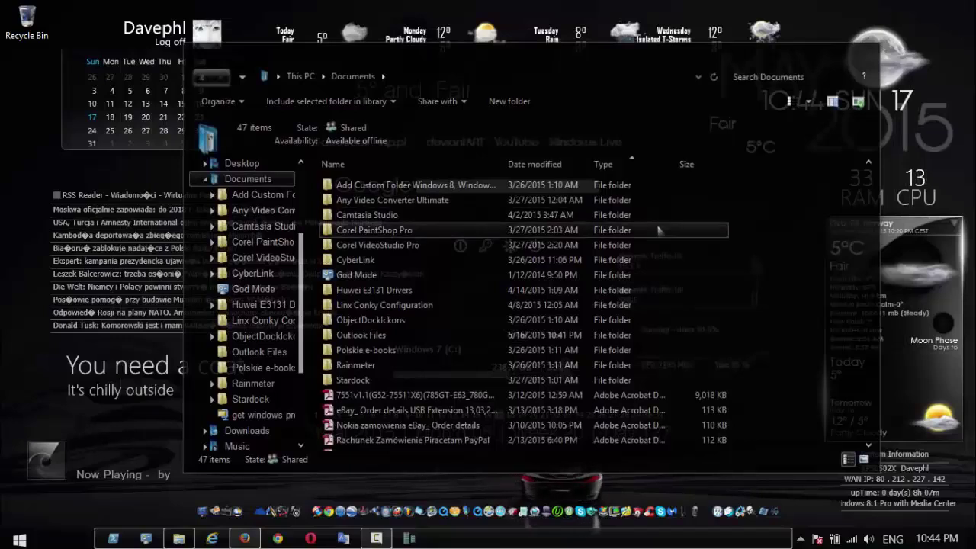
- Show the Desktop folder in the open File Explorer window, then close the window
{"action": "left_click", "coordinate": [254, 167]}
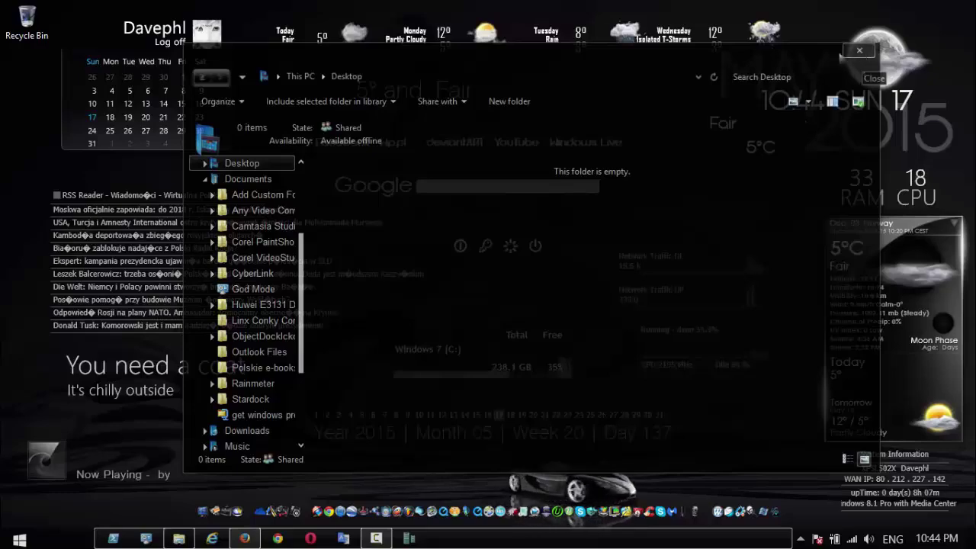
{"action": "left_click", "coordinate": [861, 51]}
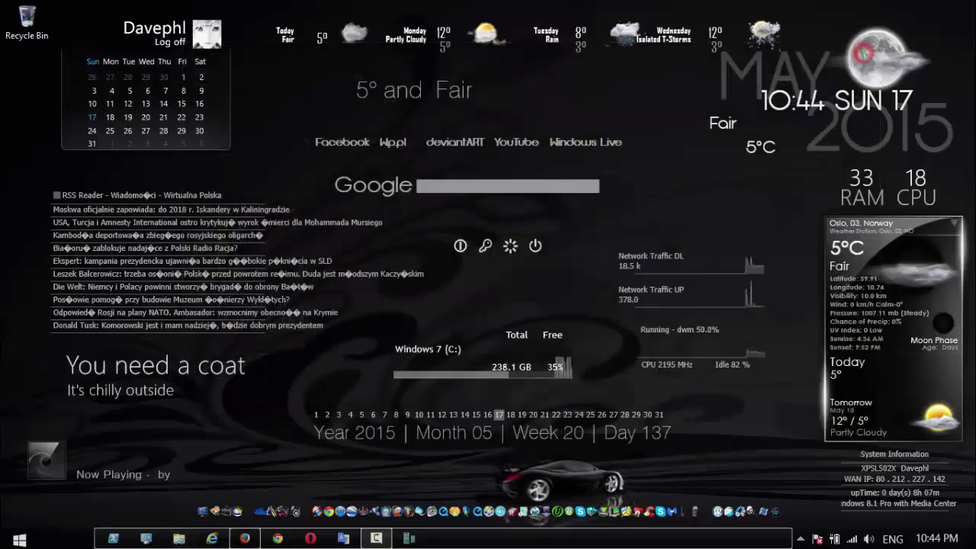
- Examine how the network, volume, calendar and hidden-icons flyouts of the notification area look over the Rainmeter desktop
{"action": "left_click", "coordinate": [835, 540]}
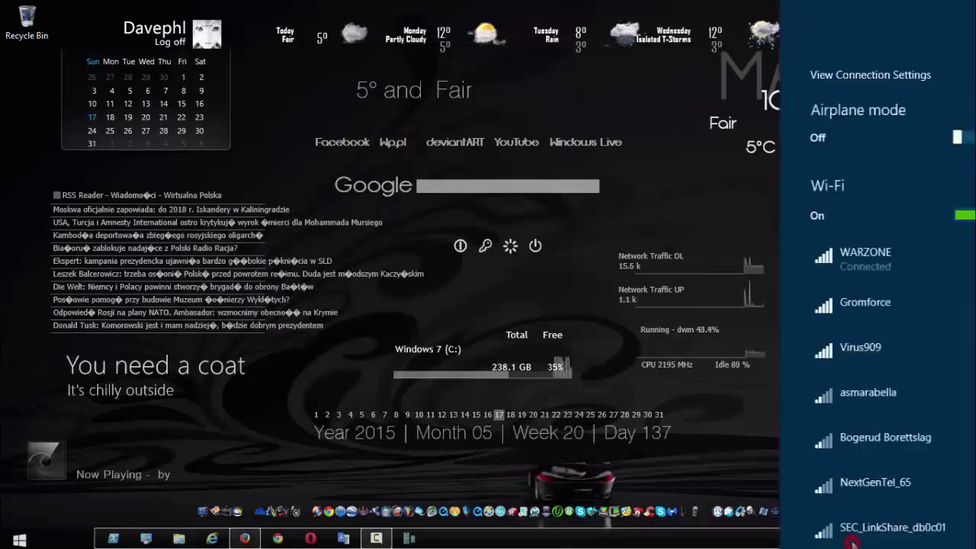
{"action": "left_click", "coordinate": [700, 433]}
{"action": "left_click", "coordinate": [869, 539]}
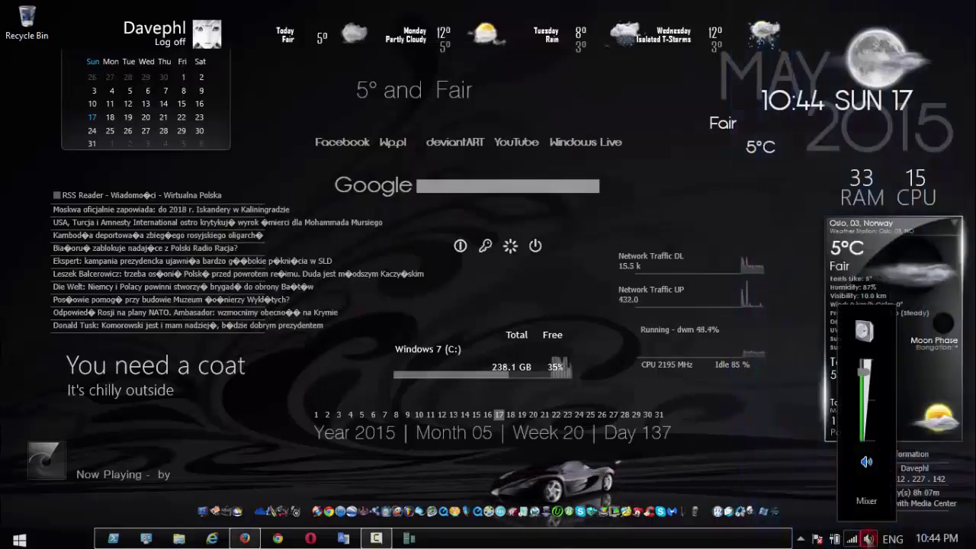
{"action": "left_click", "coordinate": [784, 436]}
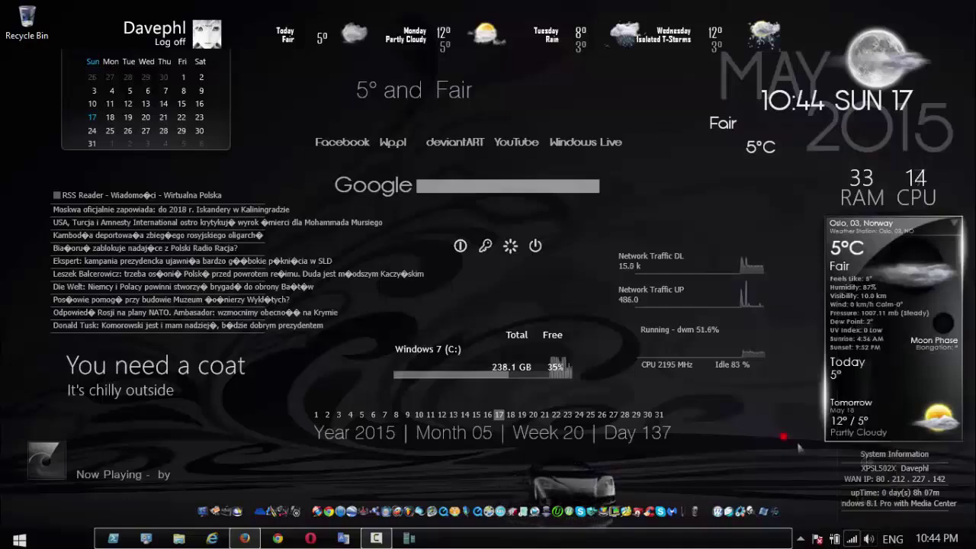
{"action": "left_click", "coordinate": [937, 538]}
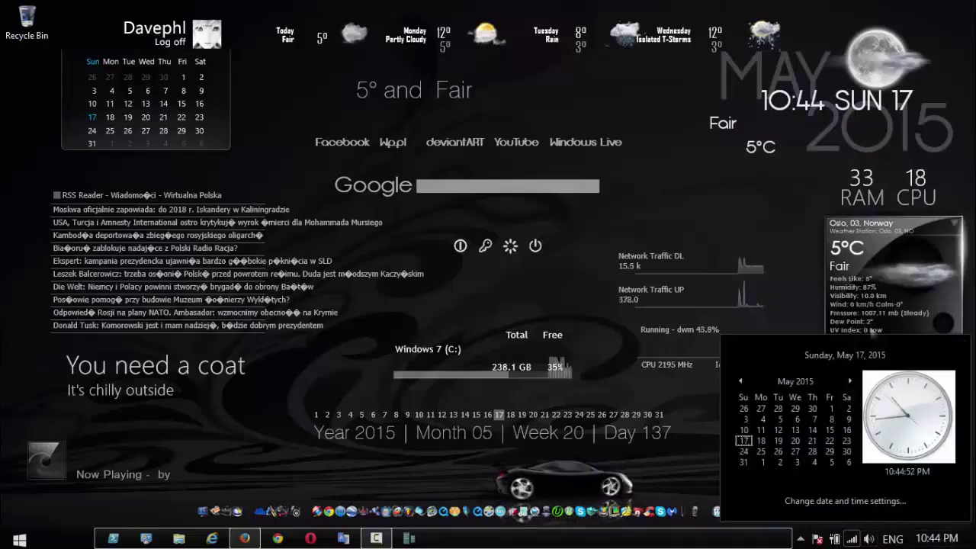
{"action": "left_click", "coordinate": [675, 467]}
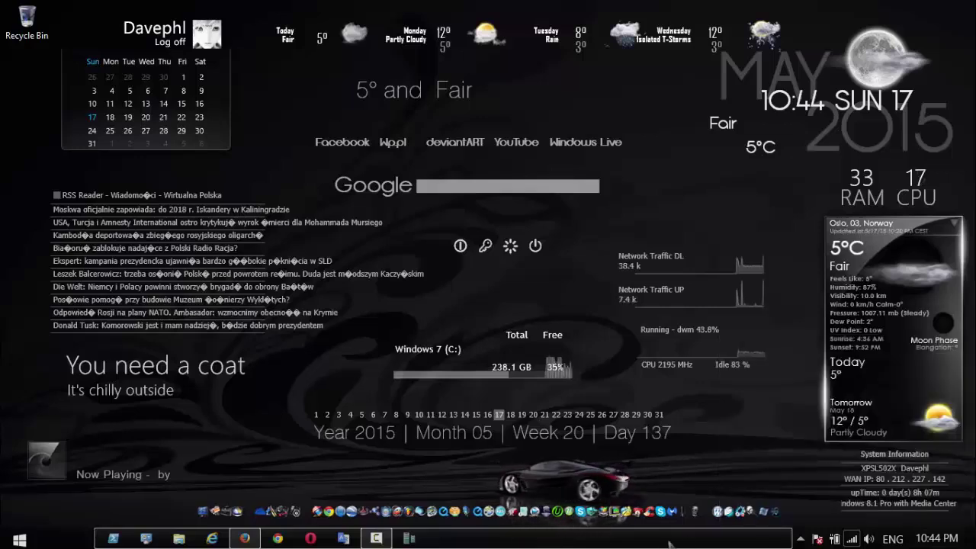
{"action": "left_click", "coordinate": [800, 539]}
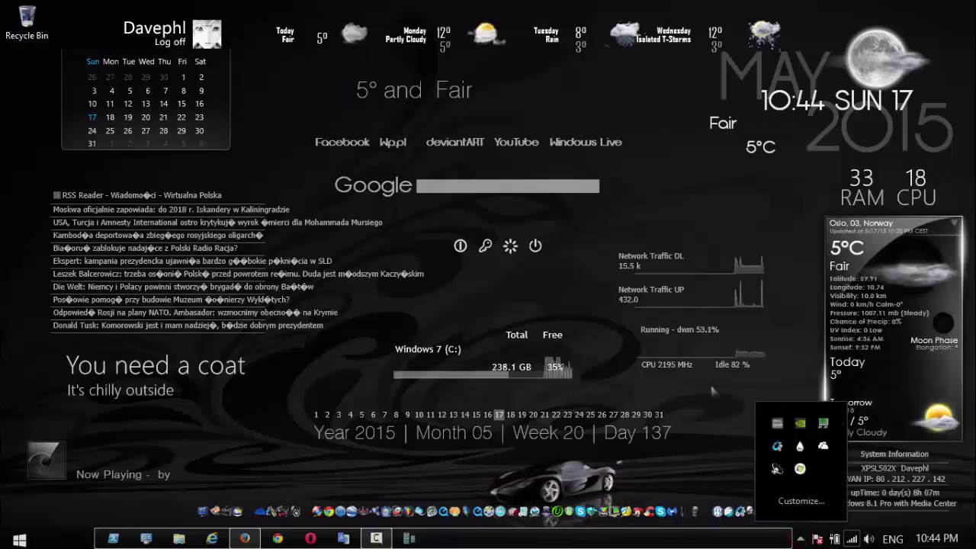
{"action": "left_click", "coordinate": [727, 429]}
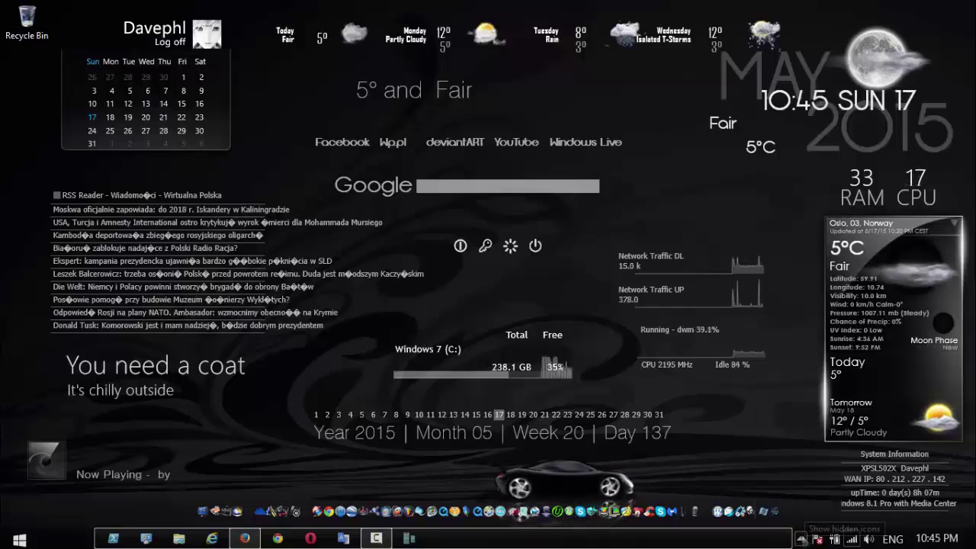
- Stop bLend and exit Rainmeter from the hidden notification icons
{"action": "left_click", "coordinate": [801, 539]}
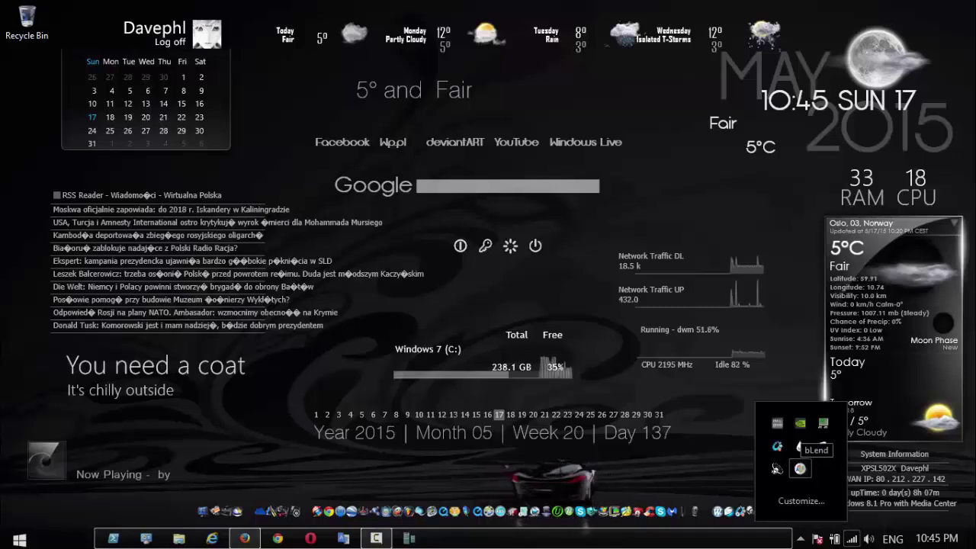
{"action": "right_click", "coordinate": [800, 468]}
{"action": "left_click", "coordinate": [835, 460]}
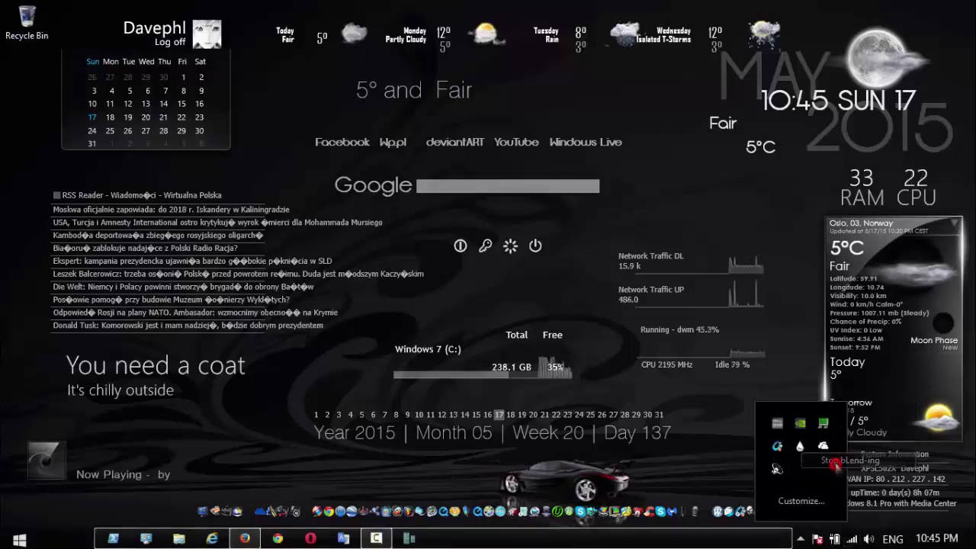
{"action": "right_click", "coordinate": [800, 448]}
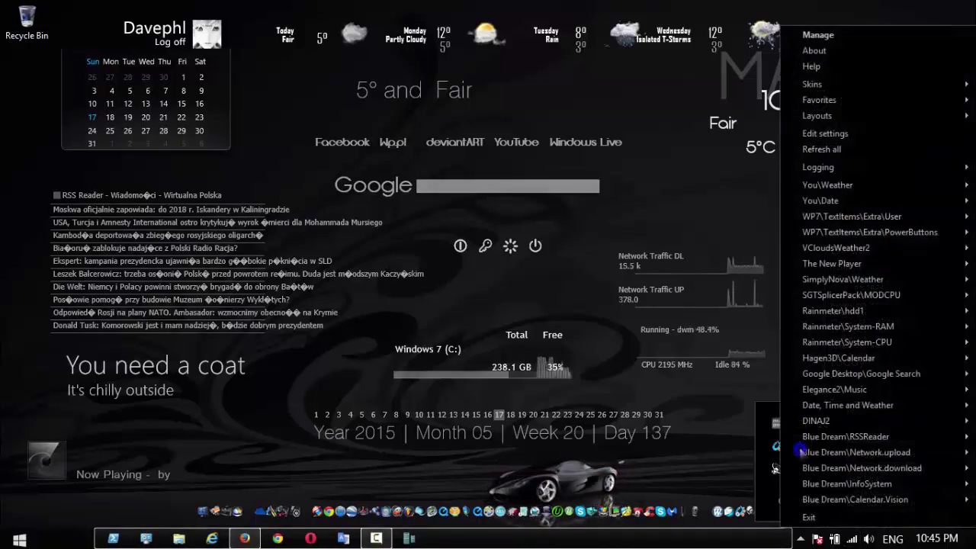
{"action": "left_click", "coordinate": [822, 519]}
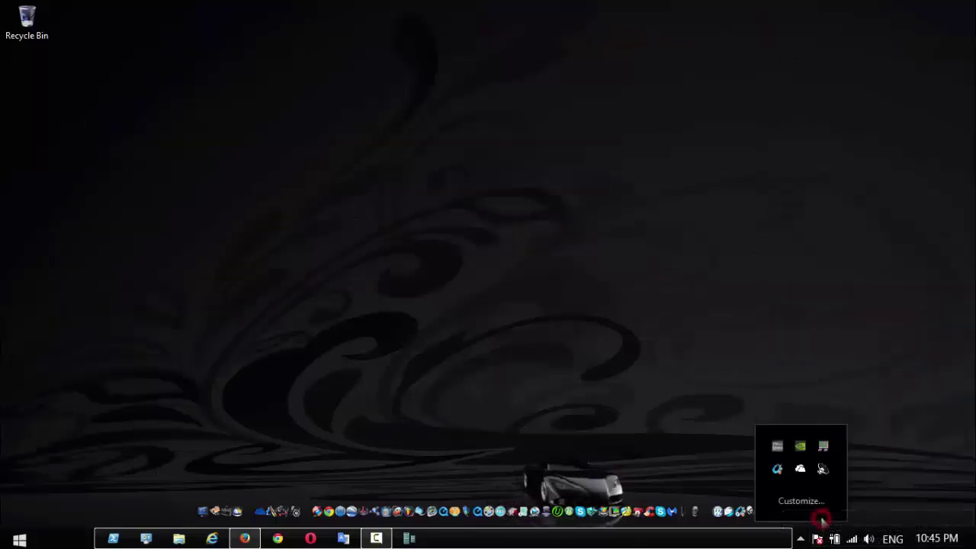
- Exit the first remaining utility among the hidden notification icons and dismiss the icon flyout
{"action": "right_click", "coordinate": [777, 446]}
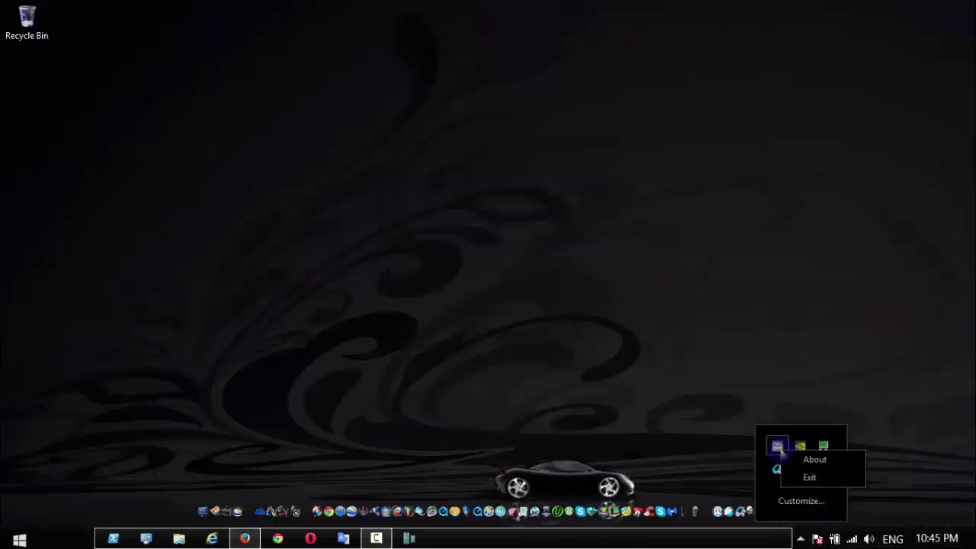
{"action": "left_click", "coordinate": [797, 477]}
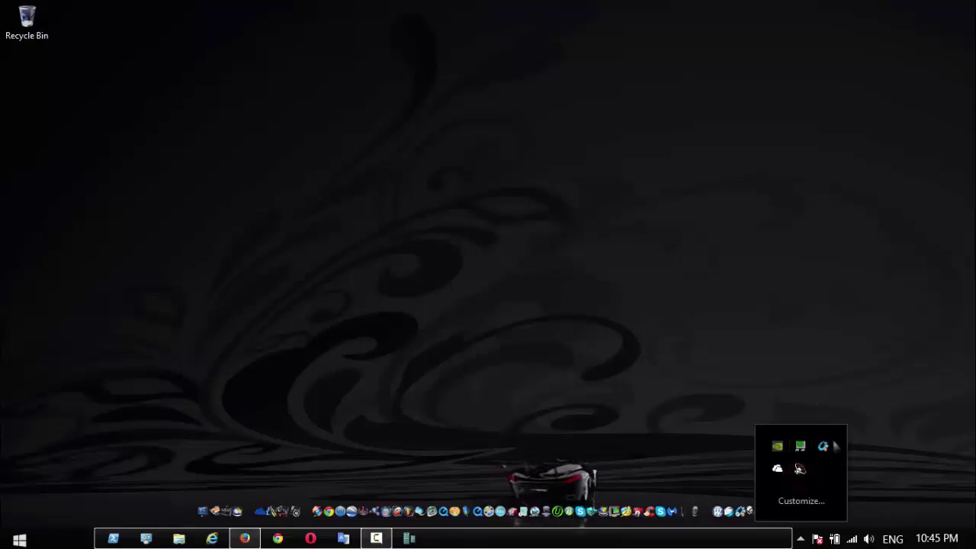
{"action": "left_click", "coordinate": [563, 242]}
- Apply the Custom black theme in the desktop's Personalization settings and close the window
{"action": "right_click", "coordinate": [542, 238]}
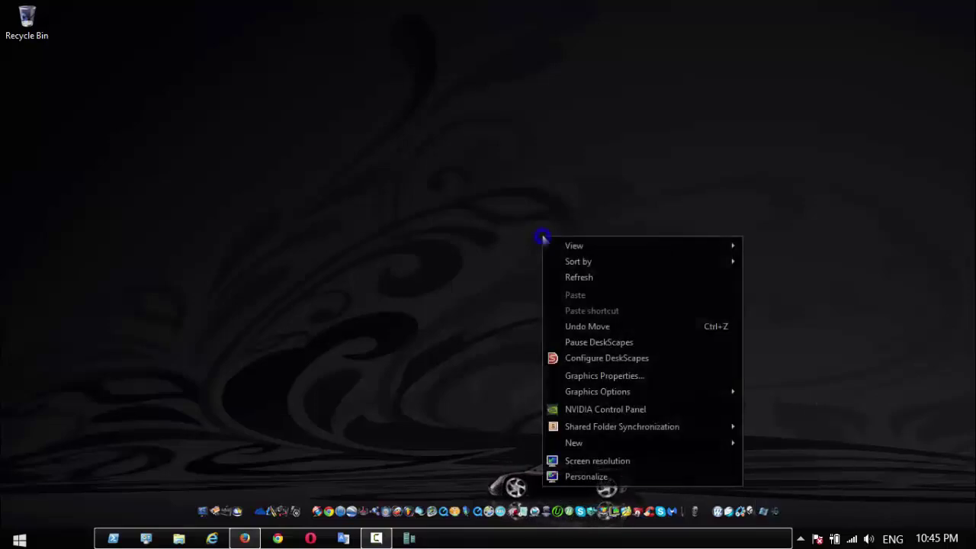
{"action": "left_click", "coordinate": [584, 477]}
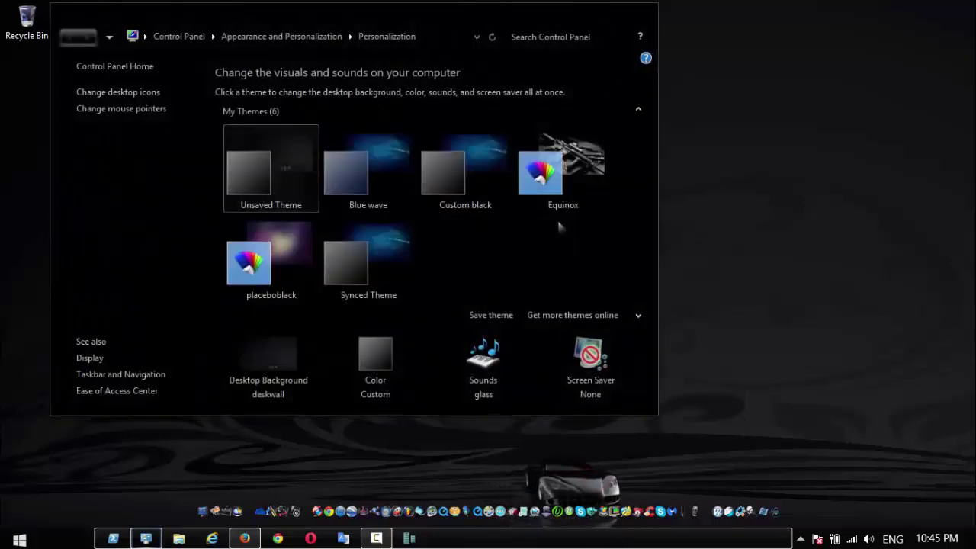
{"action": "left_click", "coordinate": [559, 202]}
{"action": "left_click", "coordinate": [460, 174]}
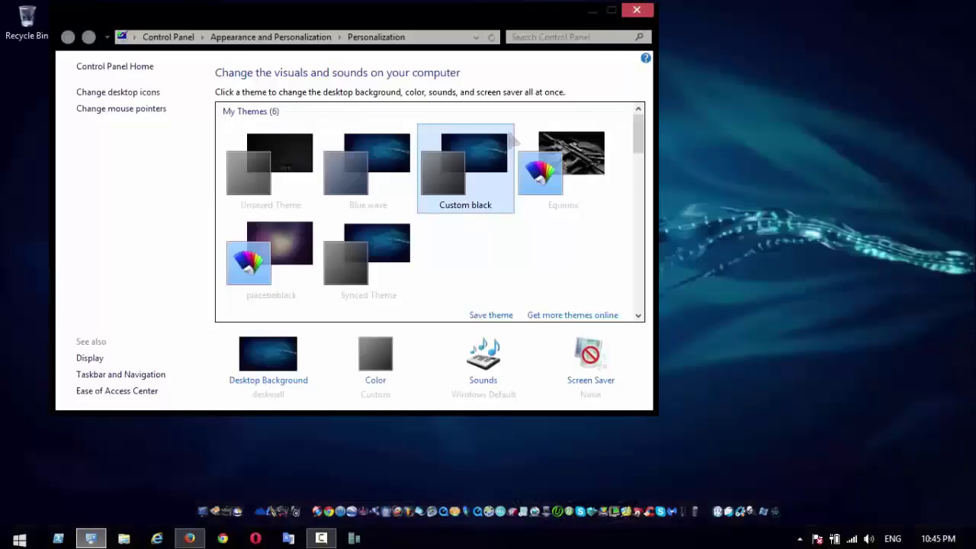
{"action": "left_click", "coordinate": [637, 10]}
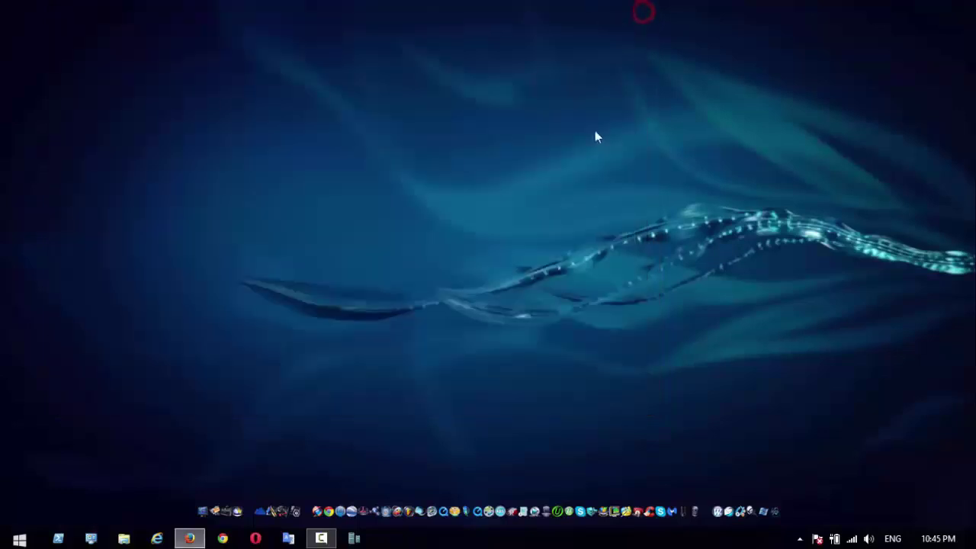
- Start DeskScapes 8 from the Stardock group of the installed programs
{"action": "left_click", "coordinate": [32, 540]}
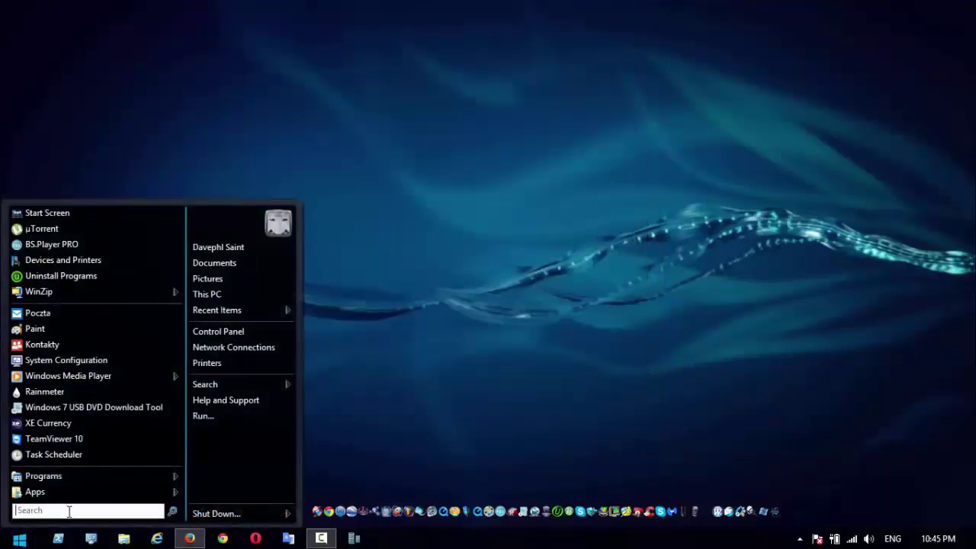
{"action": "left_click", "coordinate": [145, 479]}
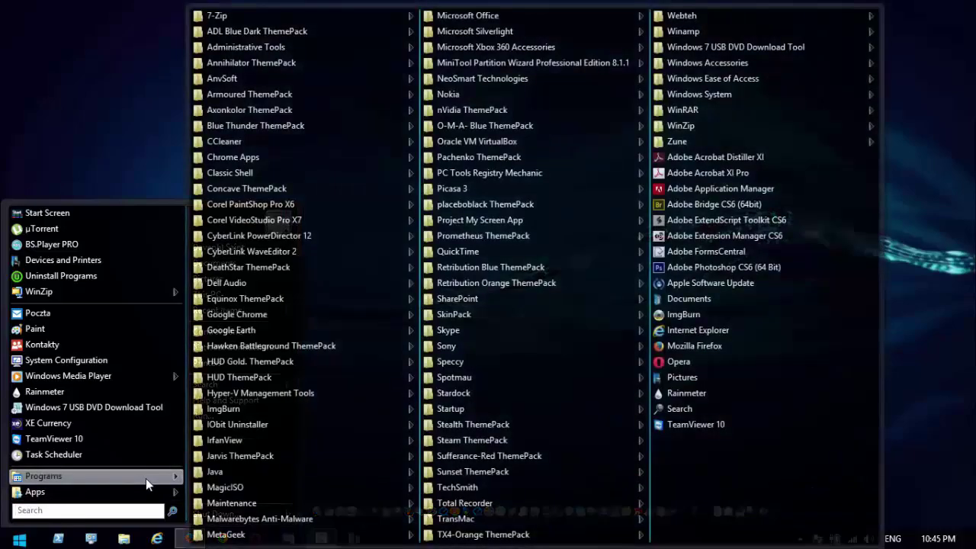
{"action": "mouse_move", "coordinate": [400, 472]}
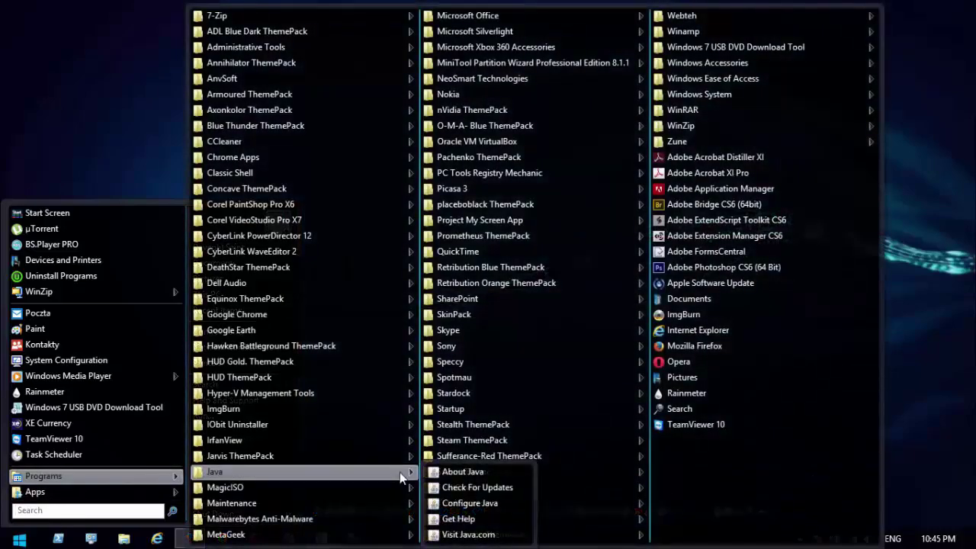
{"action": "mouse_move", "coordinate": [479, 392]}
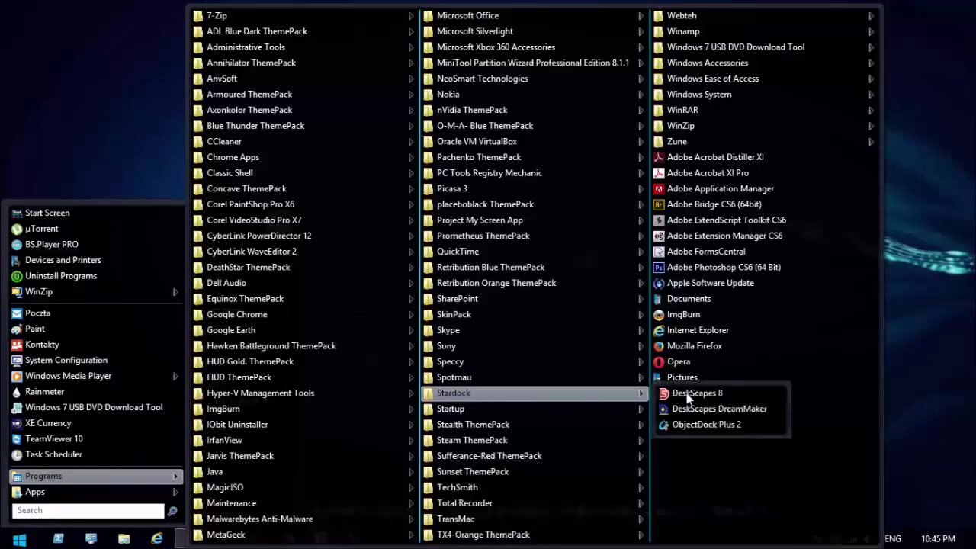
{"action": "left_click", "coordinate": [715, 393]}
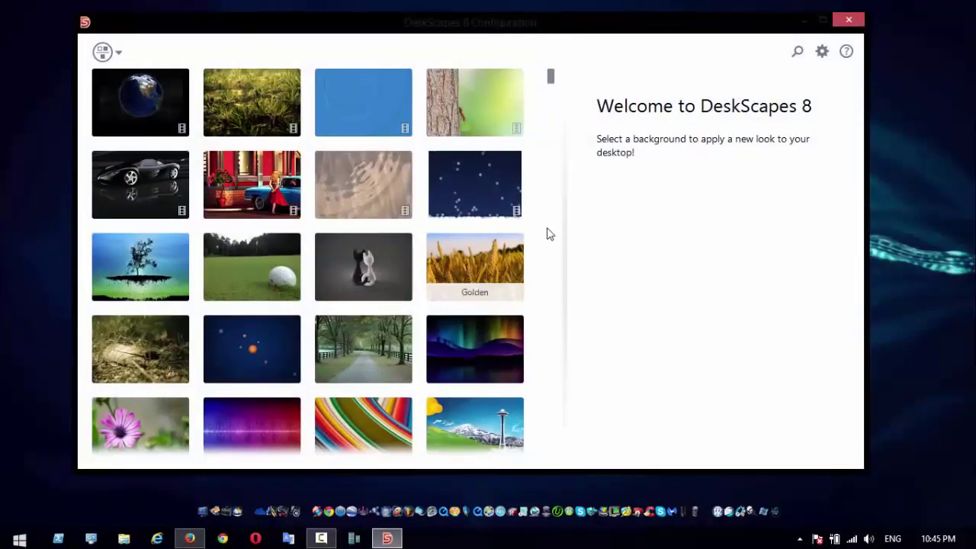
- Apply the Hexcore animated background to the desktop and close the DeskScapes configuration window
{"action": "left_click_drag", "start_coordinate": [551, 76], "coordinate": [560, 139]}
{"action": "left_click", "coordinate": [504, 211]}
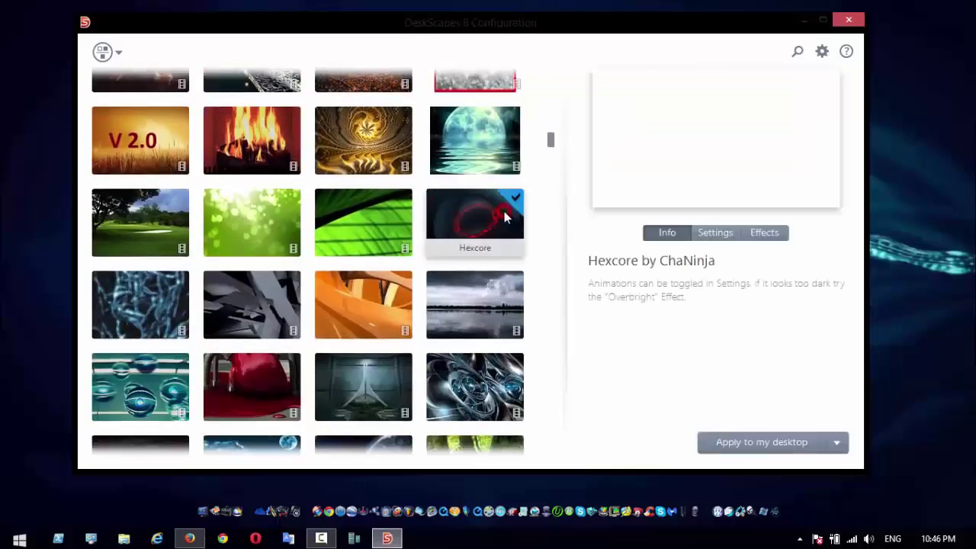
{"action": "left_click", "coordinate": [767, 442]}
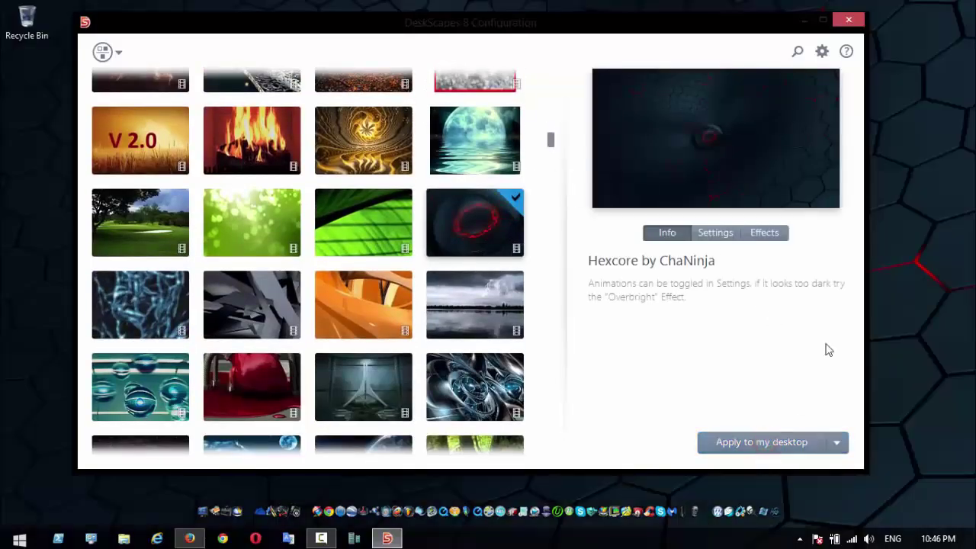
{"action": "left_click", "coordinate": [850, 21]}
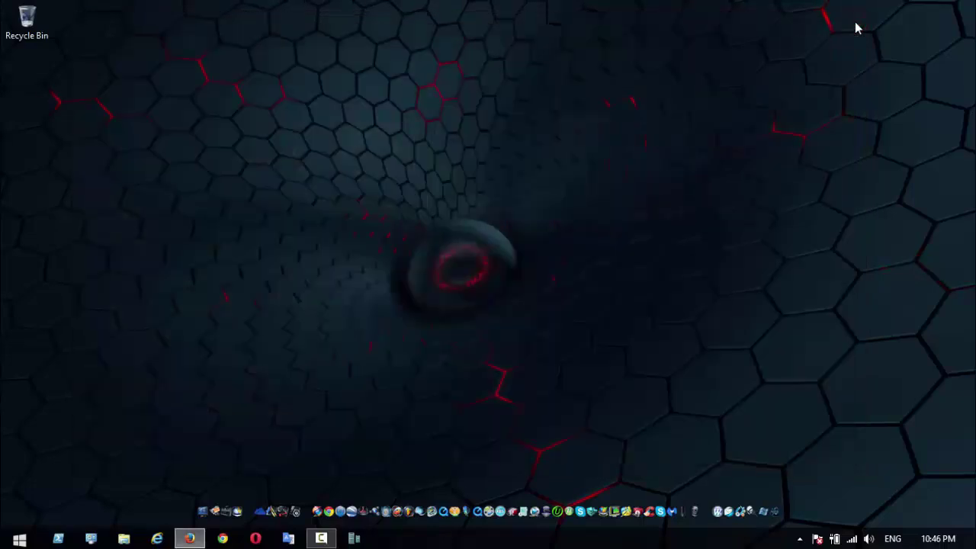
- Open This PC to view its window over the animated background, then close it
{"action": "left_click", "coordinate": [205, 512]}
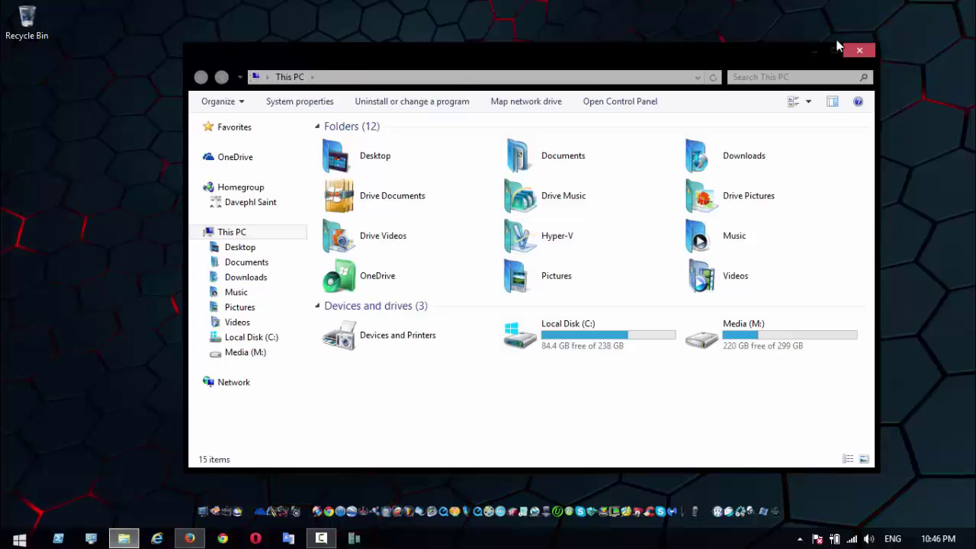
{"action": "left_click", "coordinate": [860, 51]}
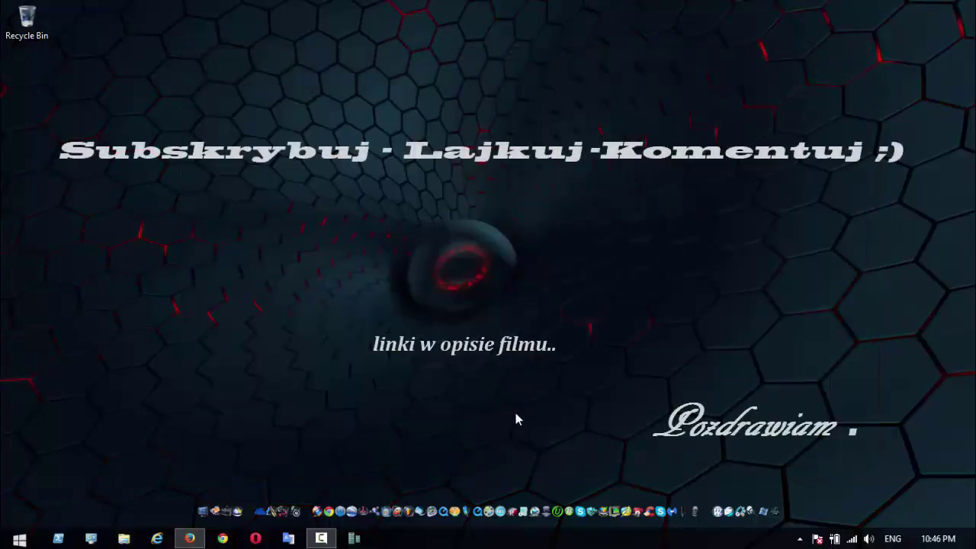